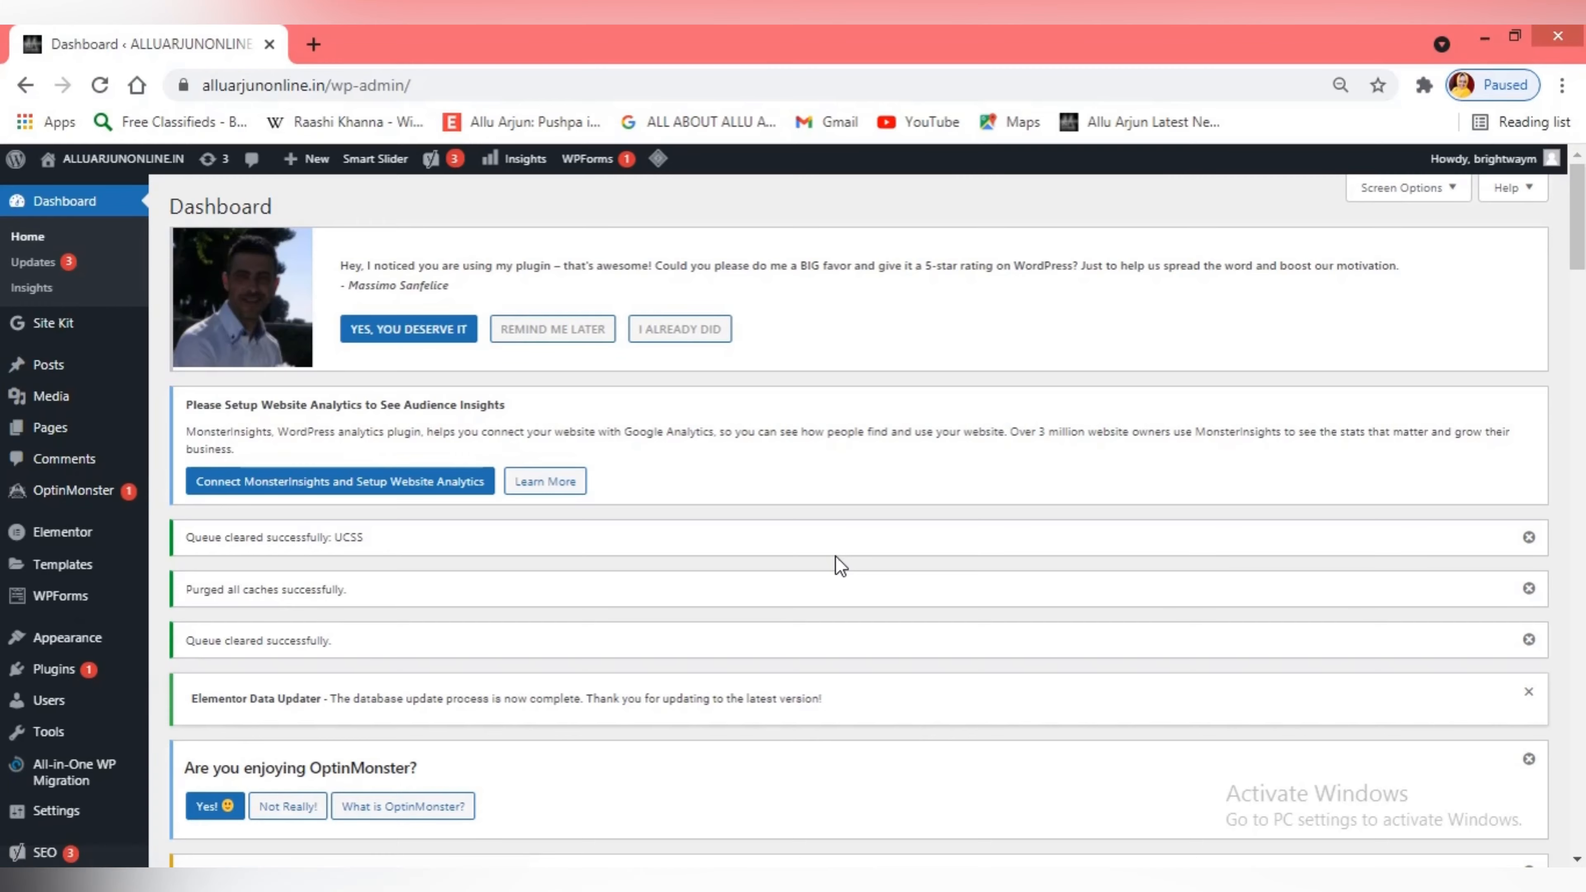
Open the WordPress dashboard at alluarjunonline.in/wp-admin/ in a new browser tab
left_click(313, 44)
type("alluarjunonline.in")
key("Return")
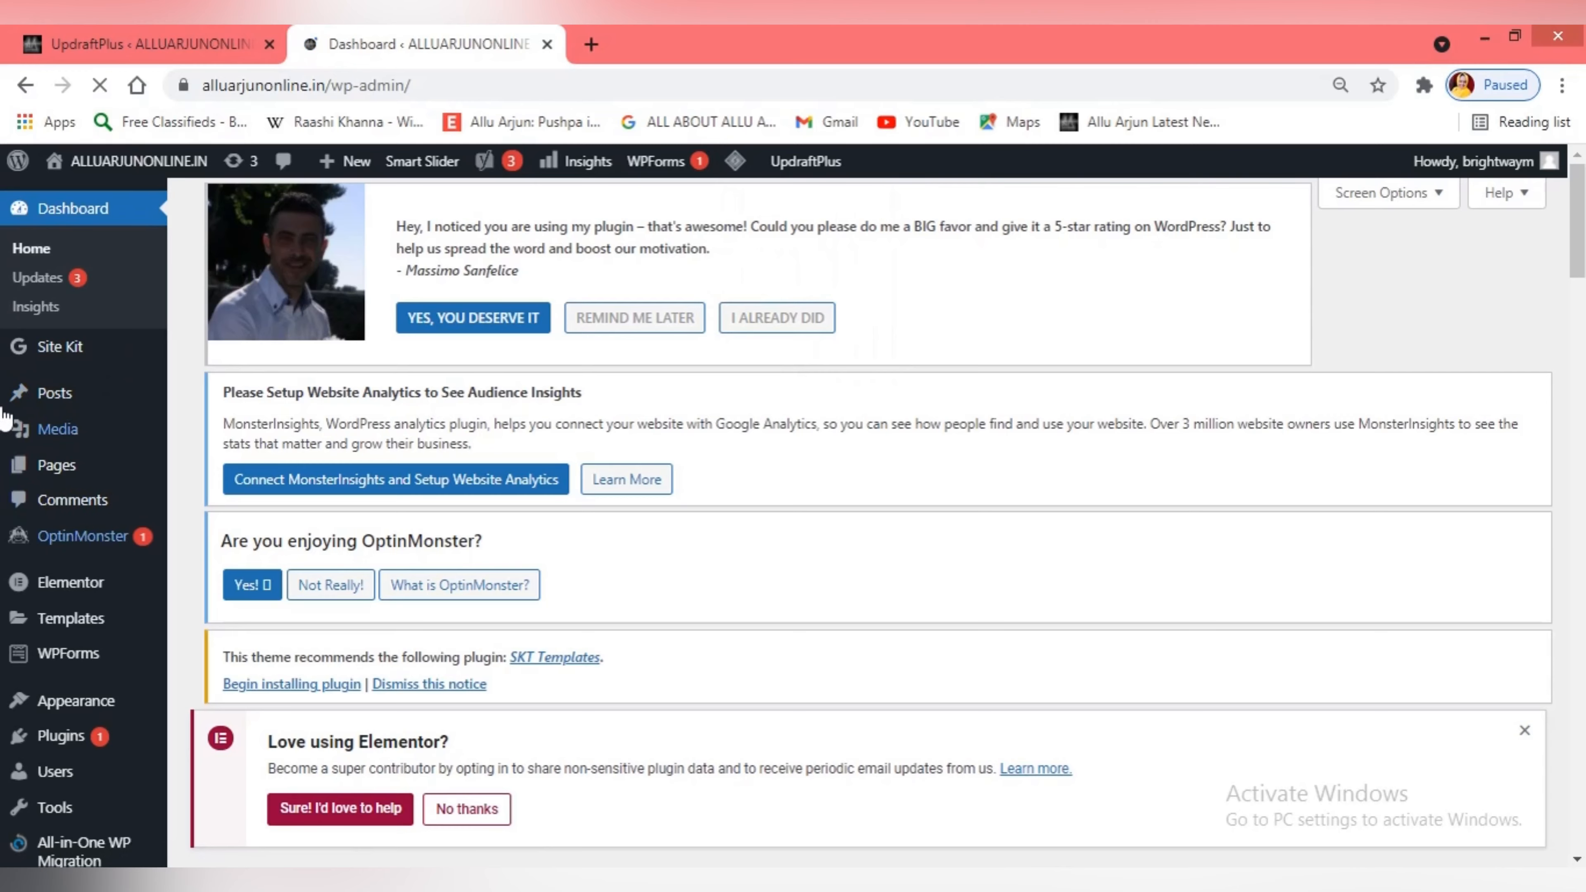
Move the Home front page to the trash from the list of all pages
mouse_move(50, 475)
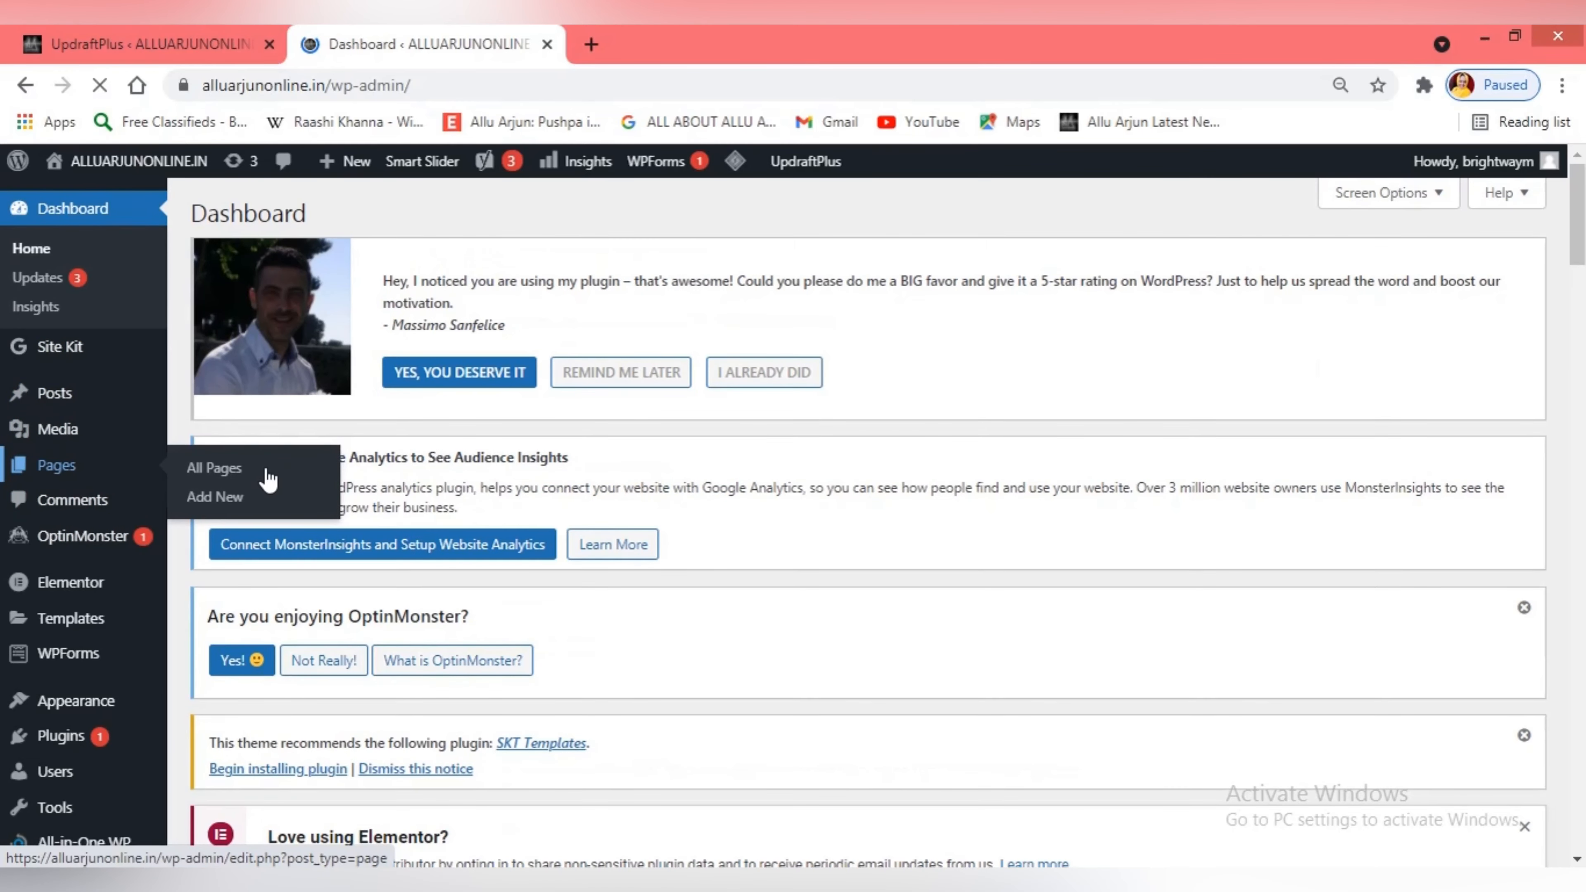
left_click(214, 468)
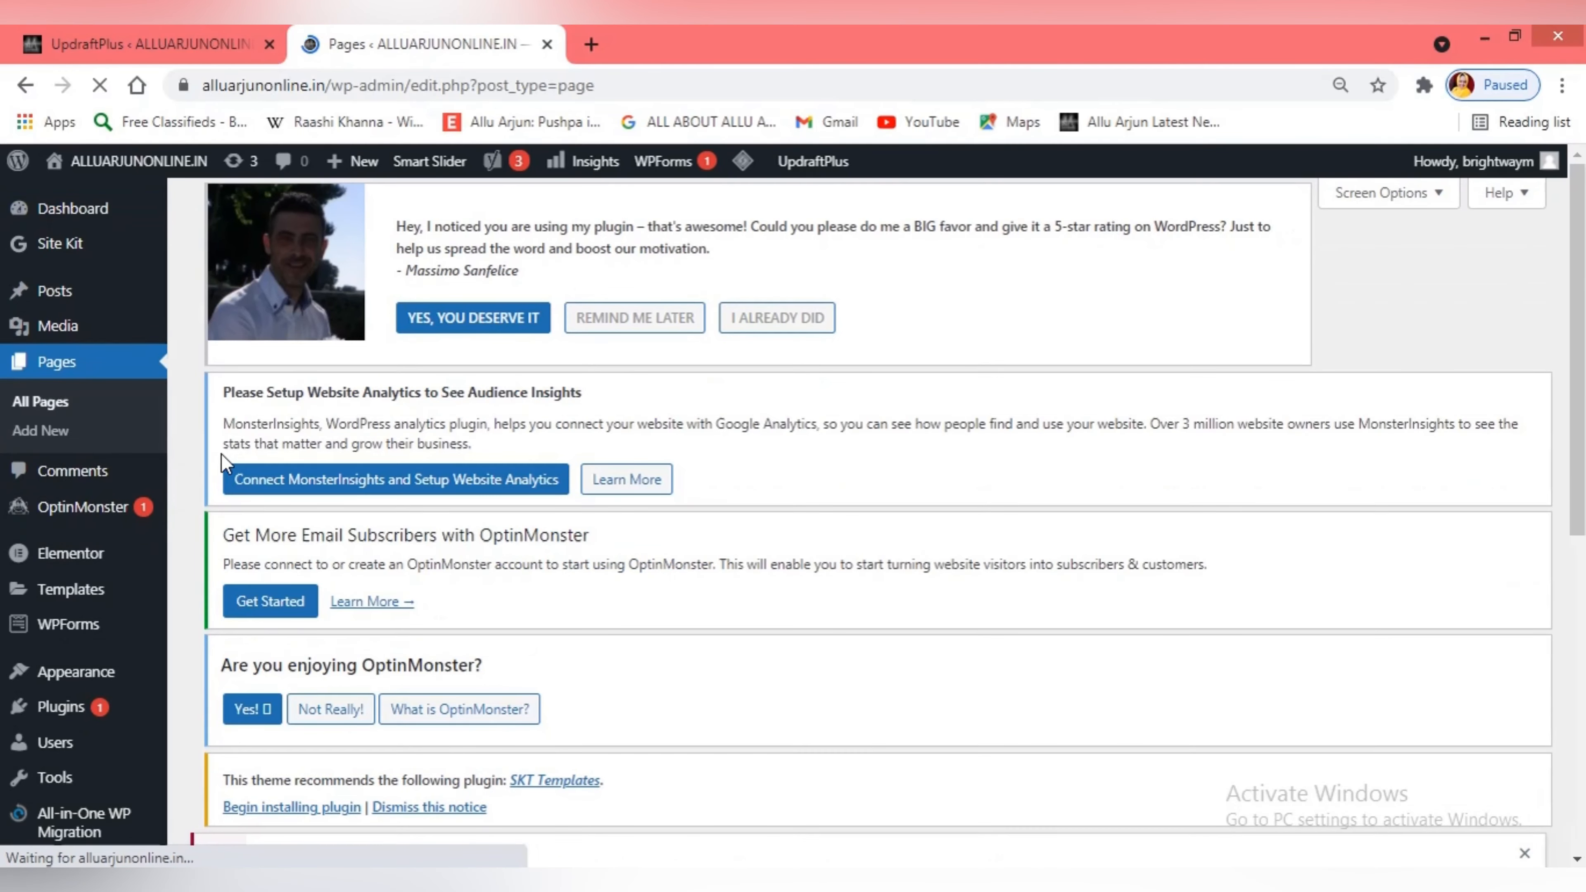
scroll(249, 500, "down", 5)
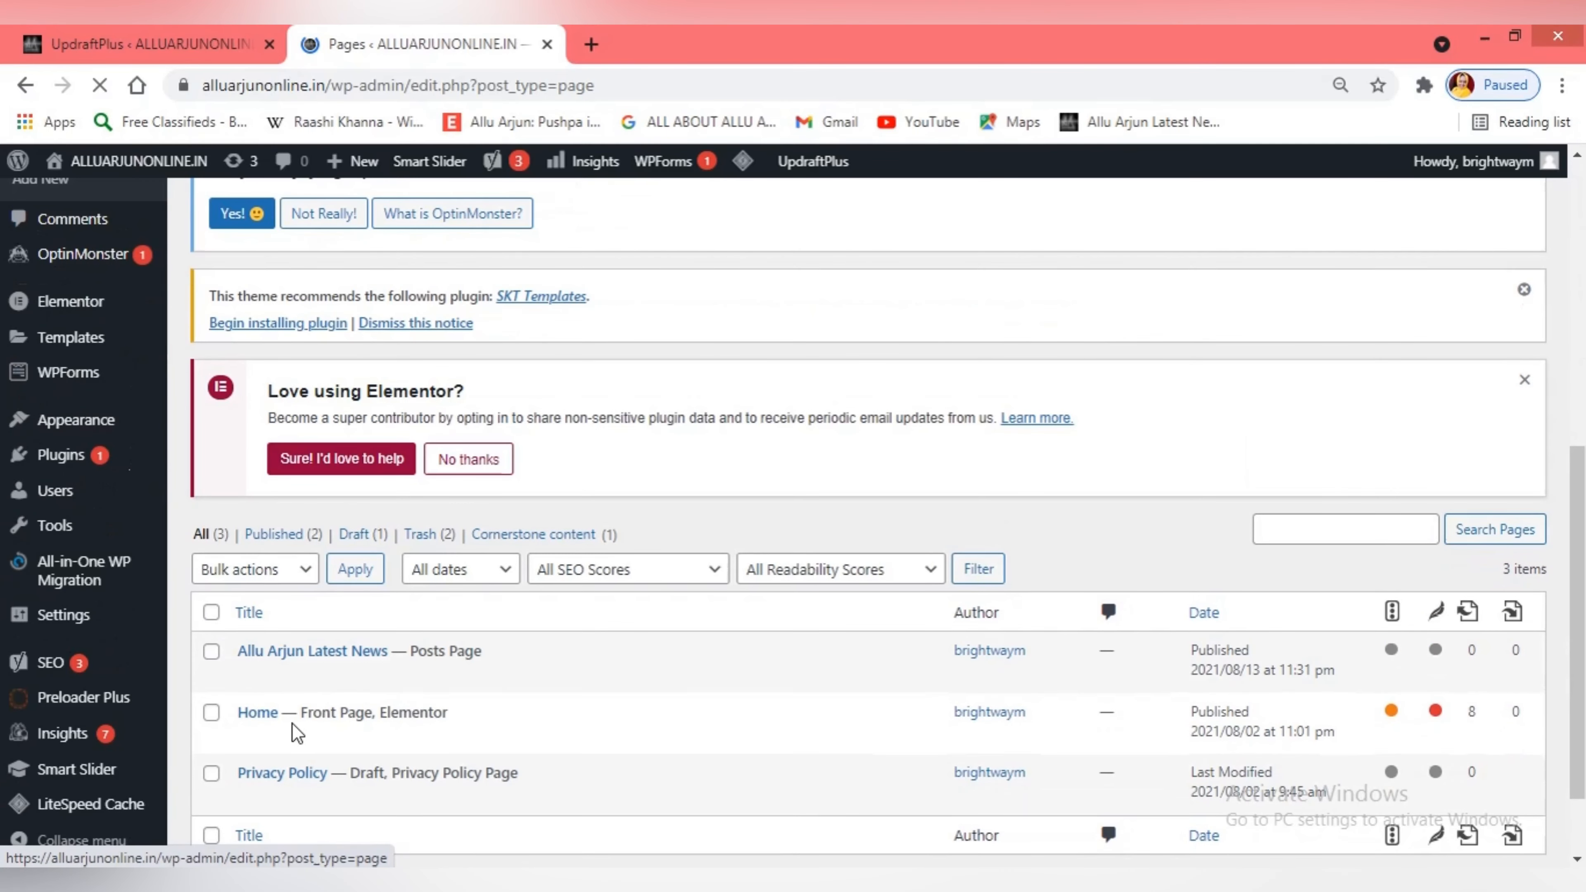
mouse_move(284, 743)
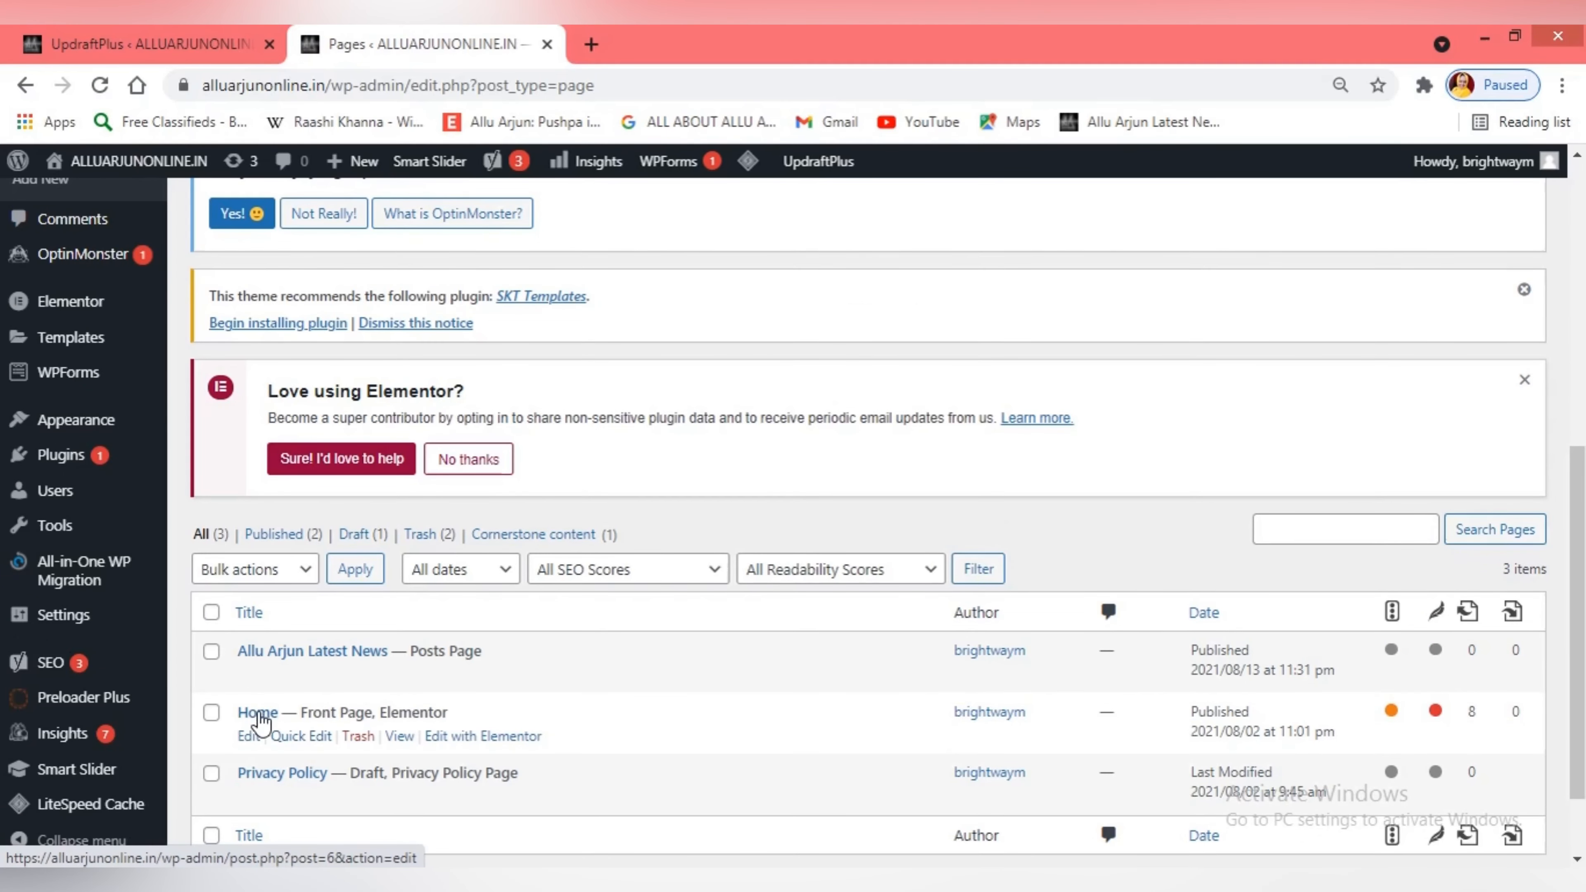
left_click(358, 736)
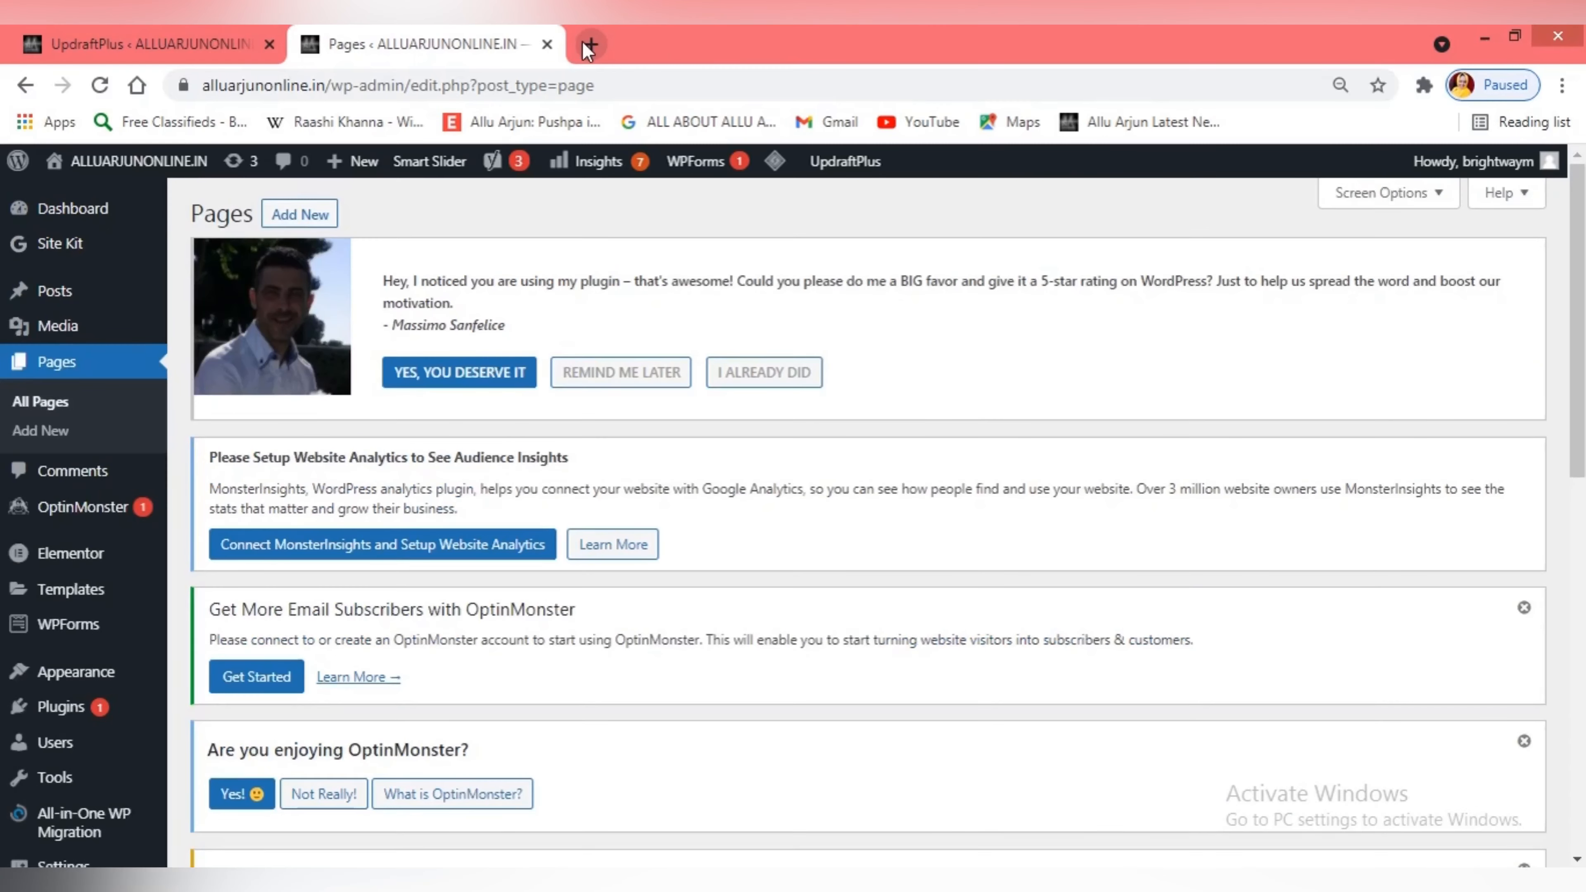
Open alluarjunonline.in in a new tab and check how the live site looks without its Home page
left_click(585, 44)
left_click(566, 94)
type("a")
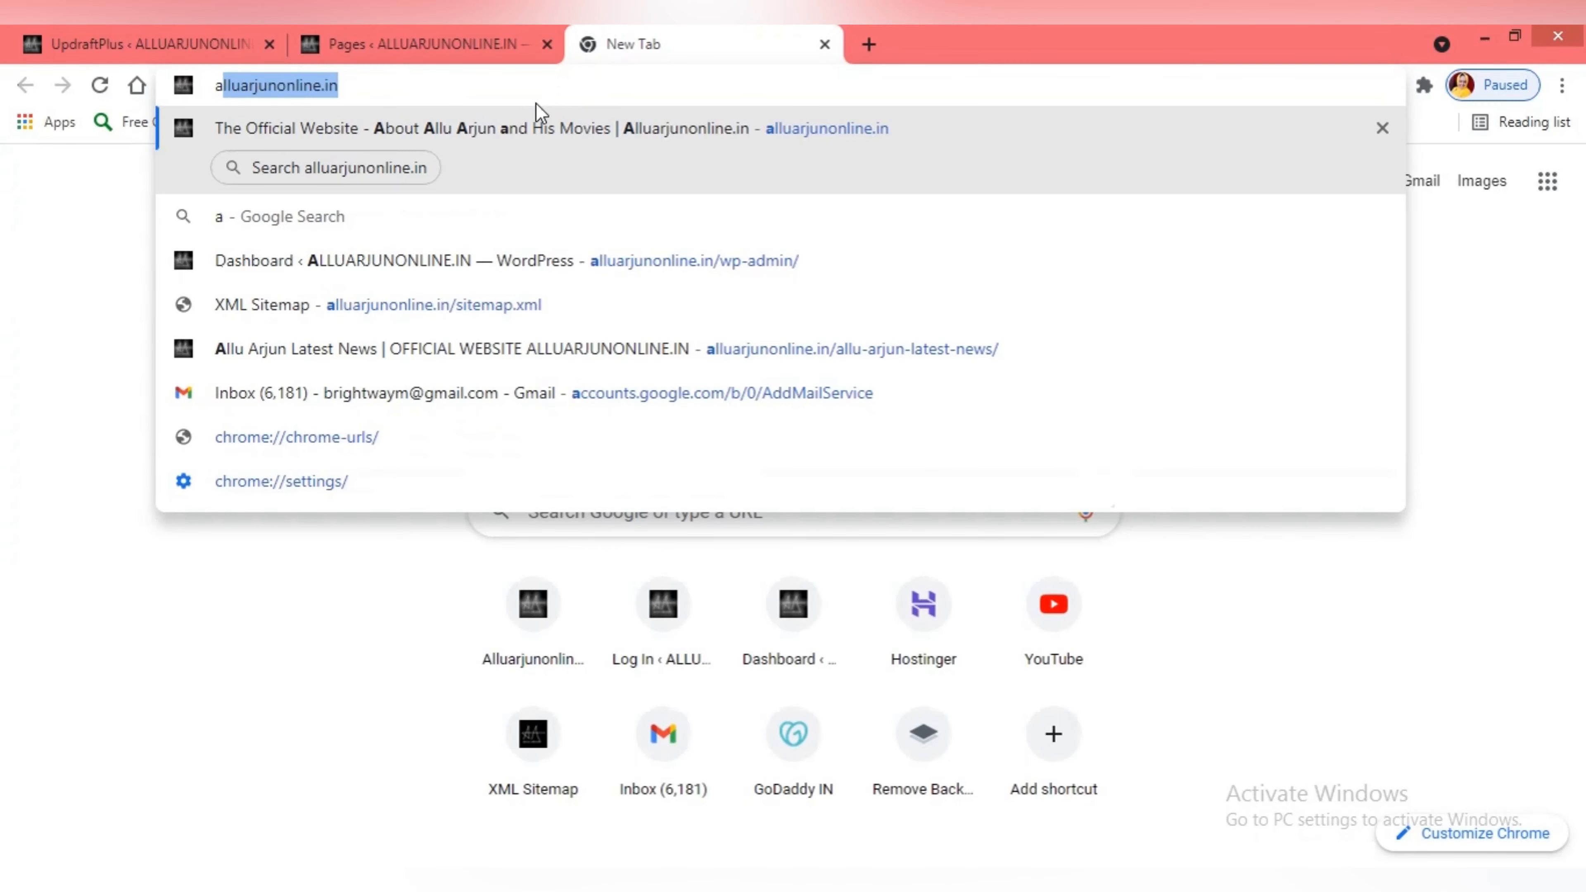
key("Return")
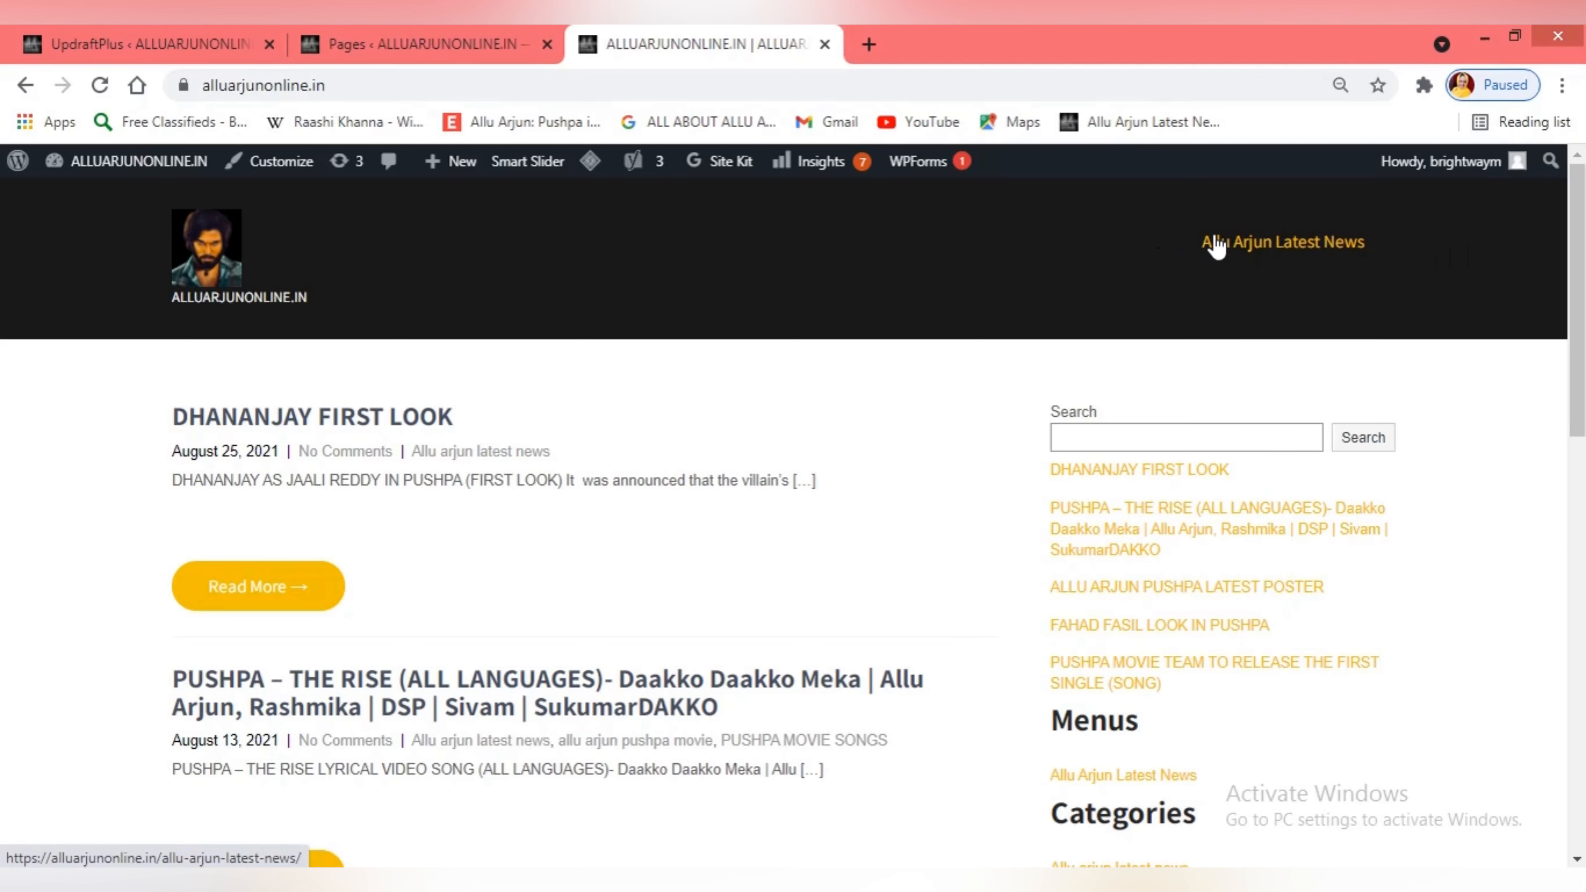
scroll(775, 541, "down", 7)
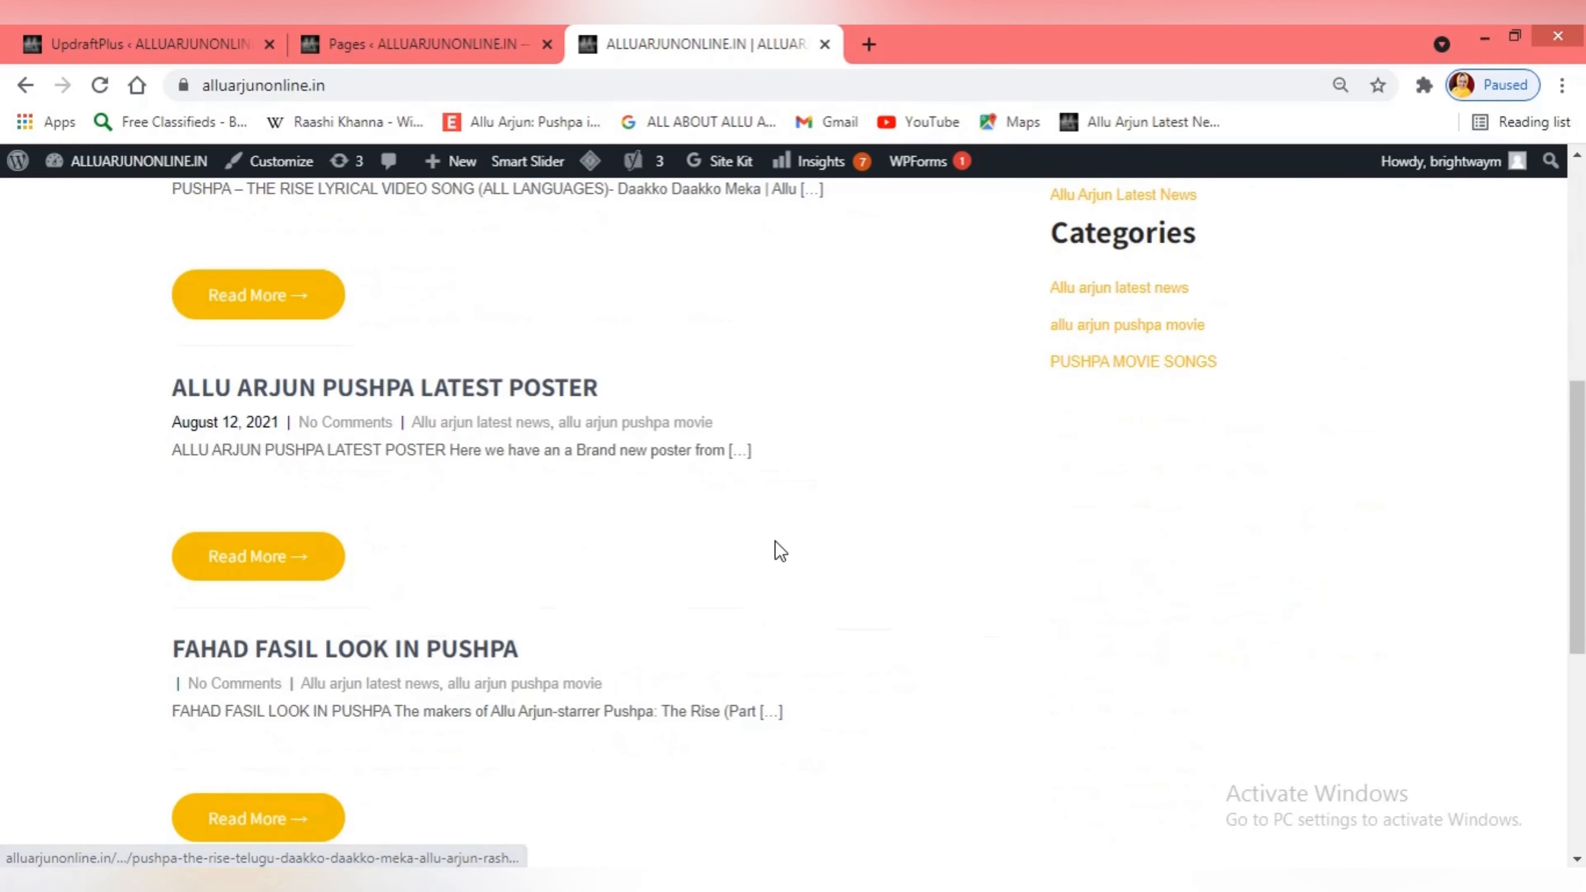
scroll(749, 565, "down", 4)
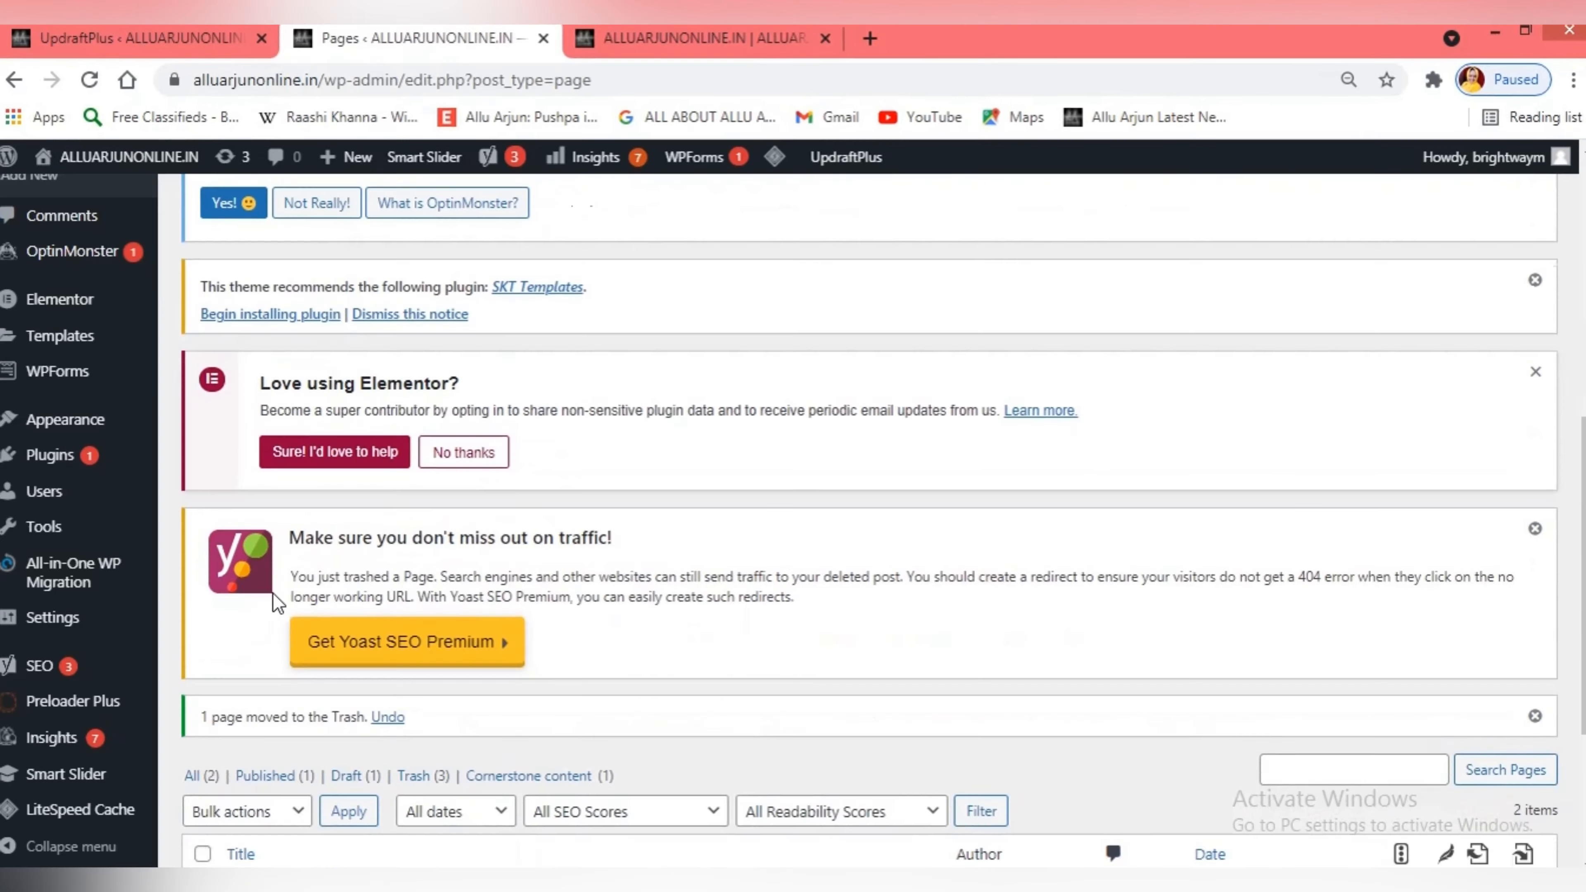
scroll(275, 606, "down", 2)
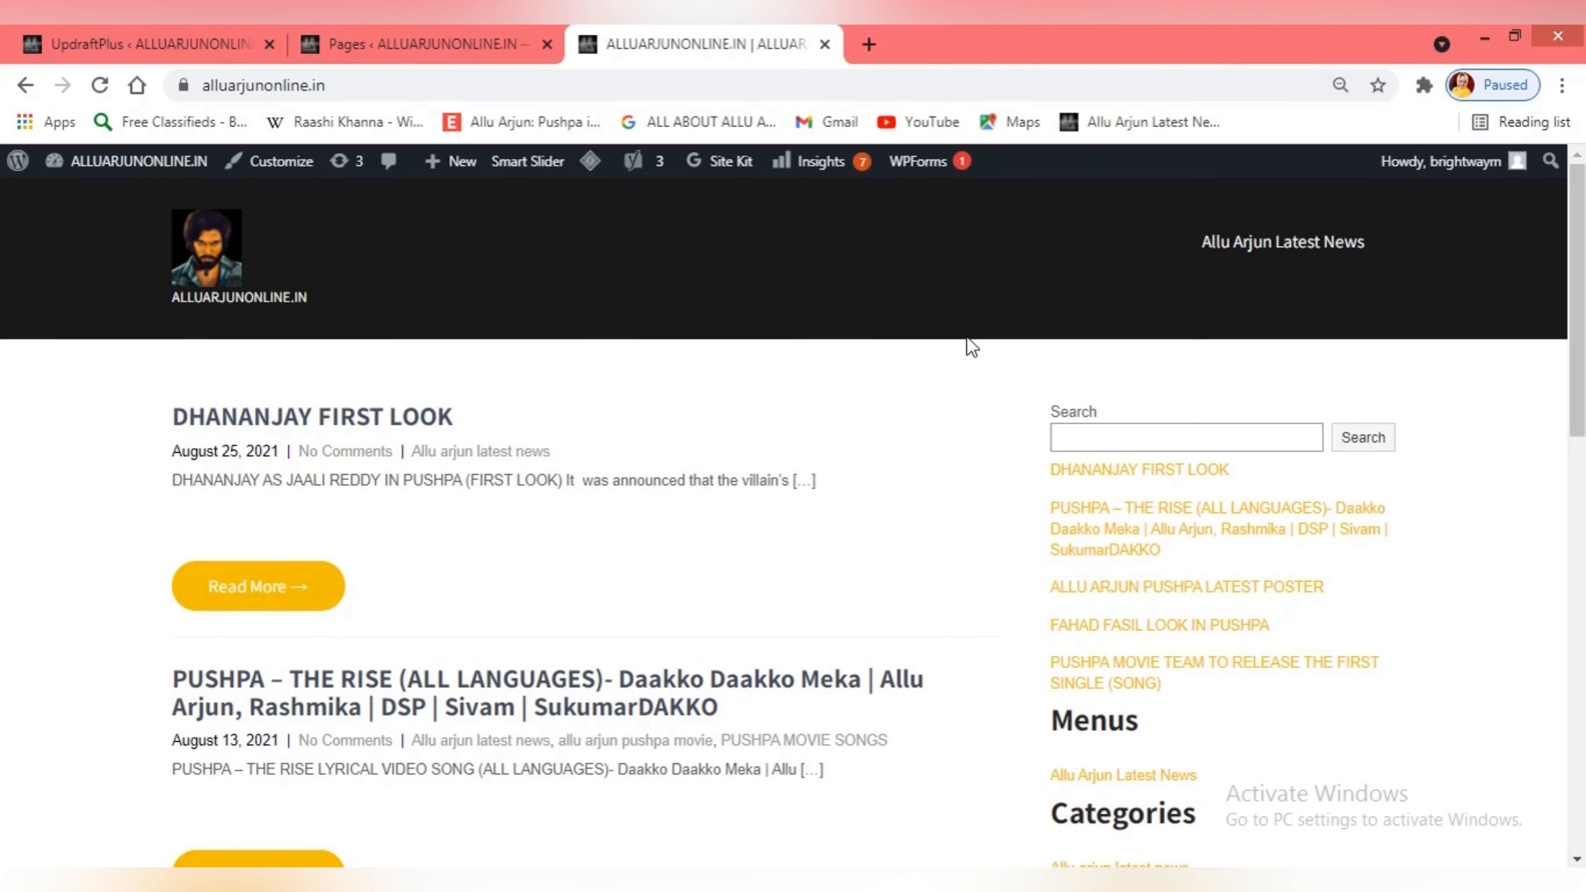
Look over the Pages list again and switch to the UpdraftPlus Backup/Restore page
left_click(365, 36)
scroll(273, 506, "down", 8)
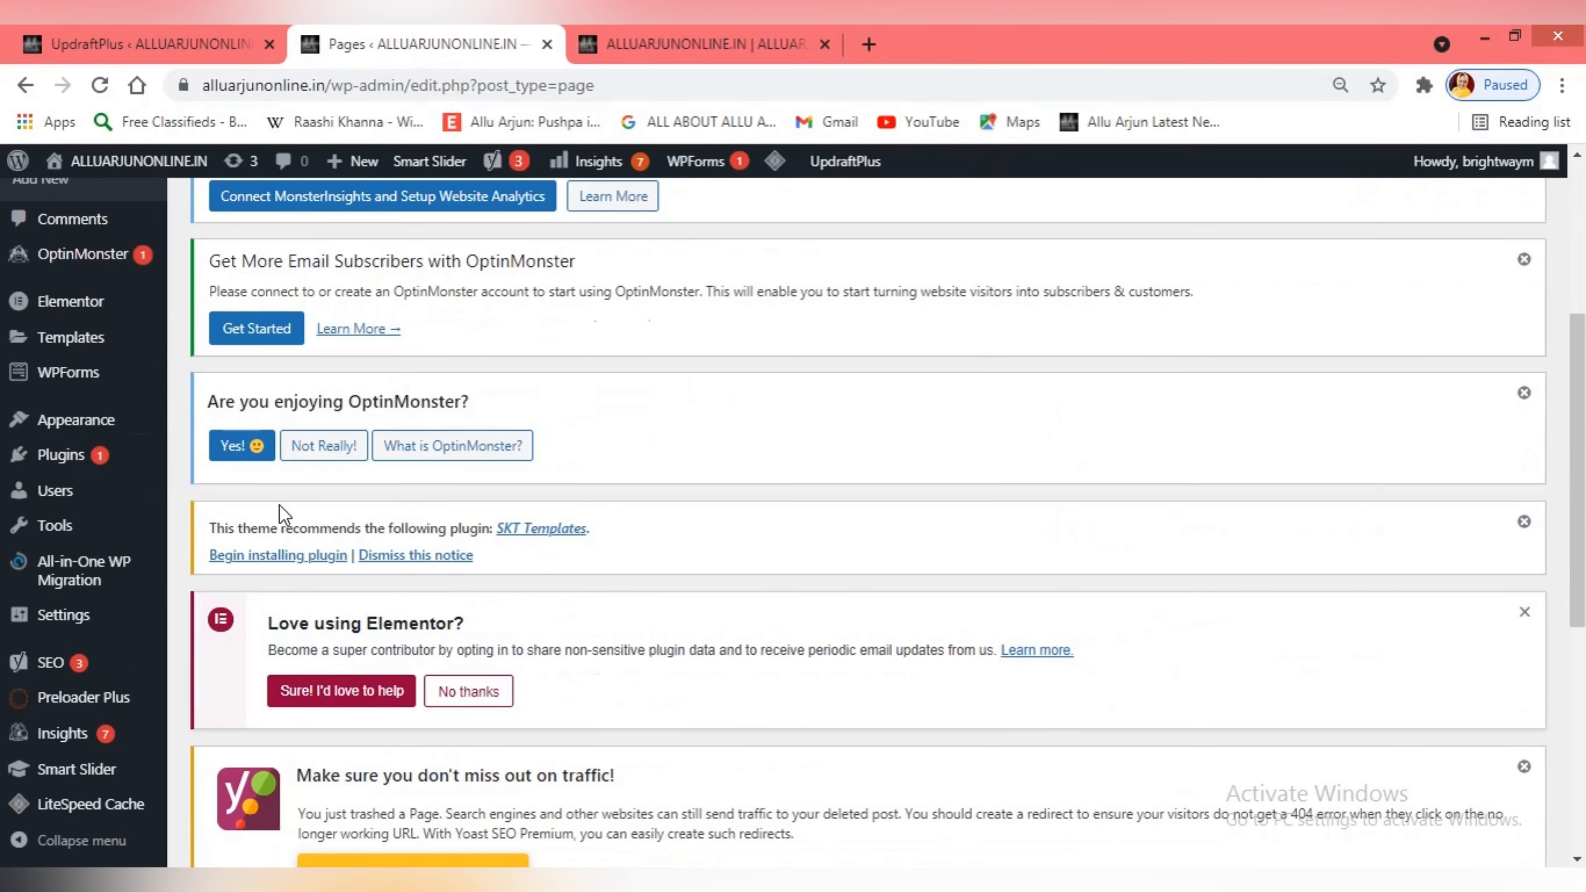
key("ctrl+shift+Tab")
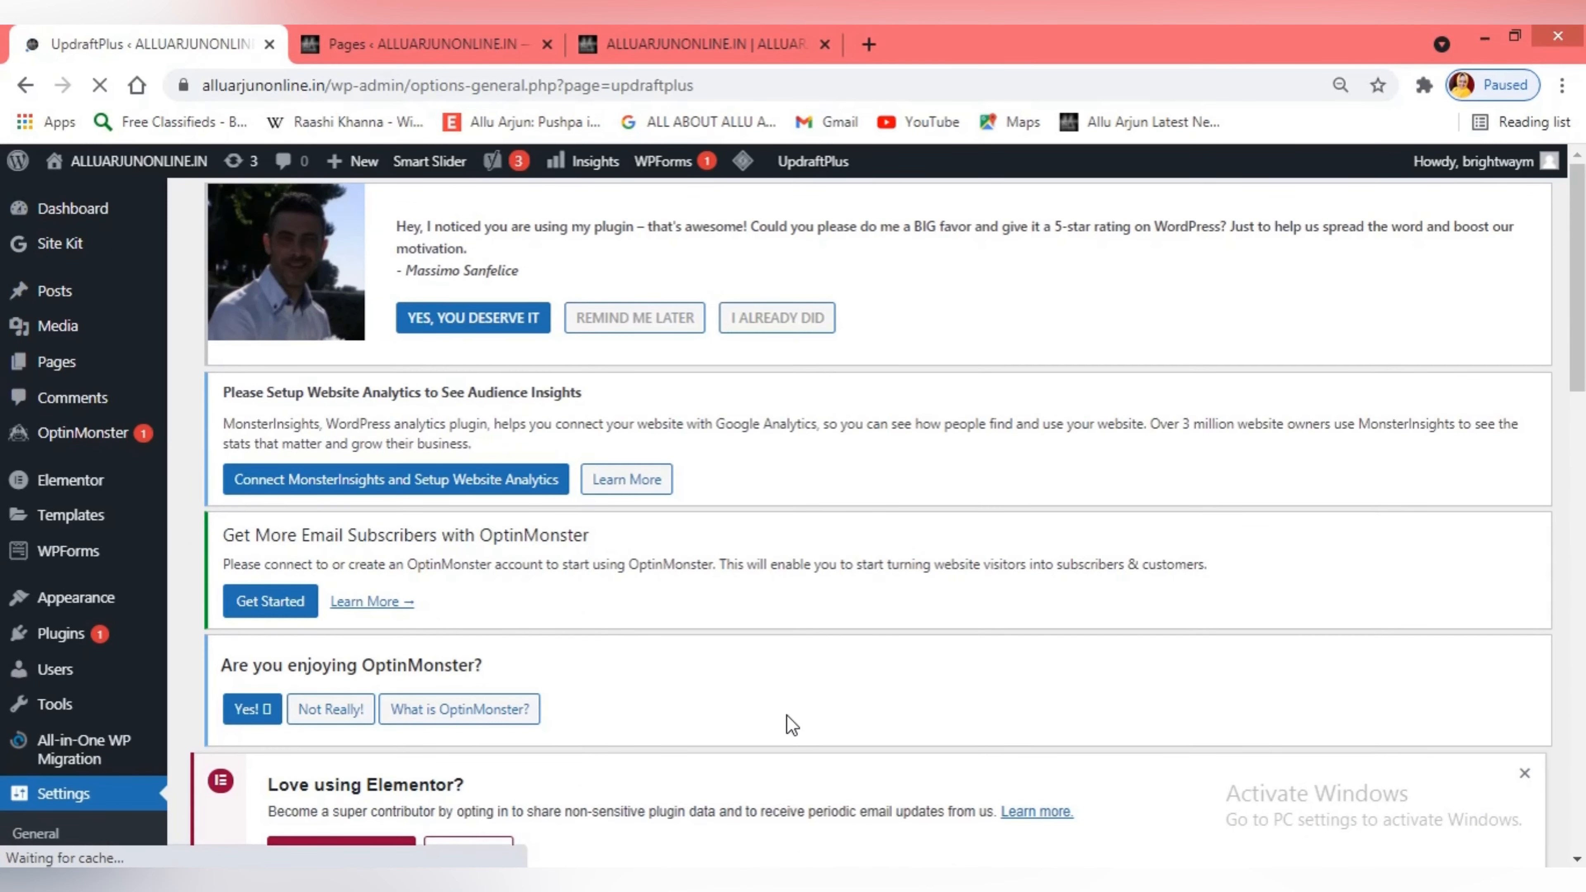
scroll(1392, 521, "down", 4)
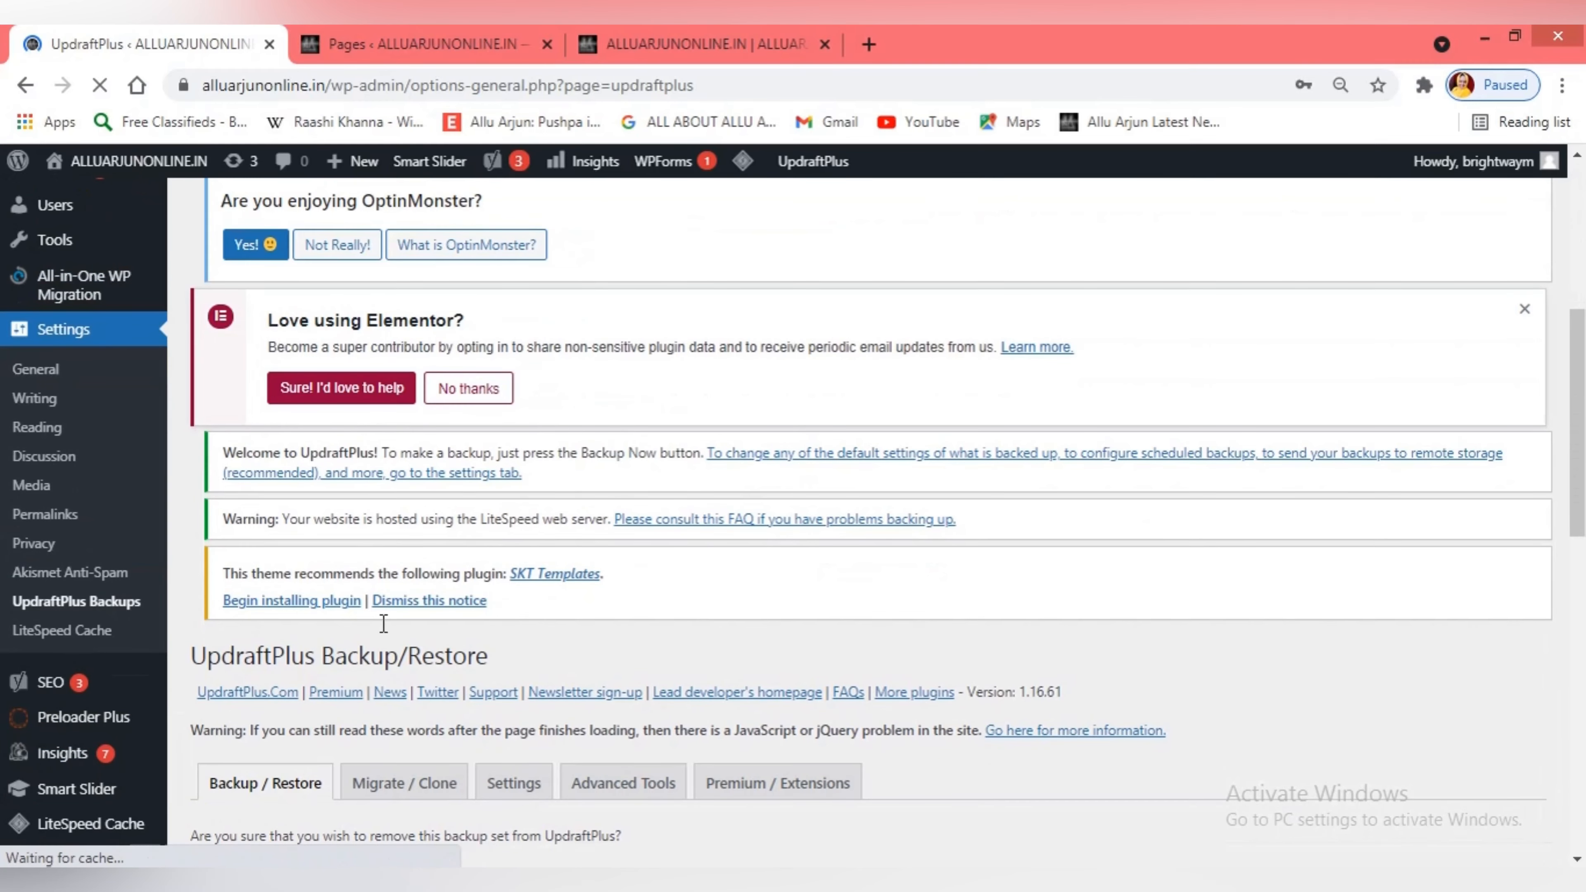
scroll(803, 494, "down", 7)
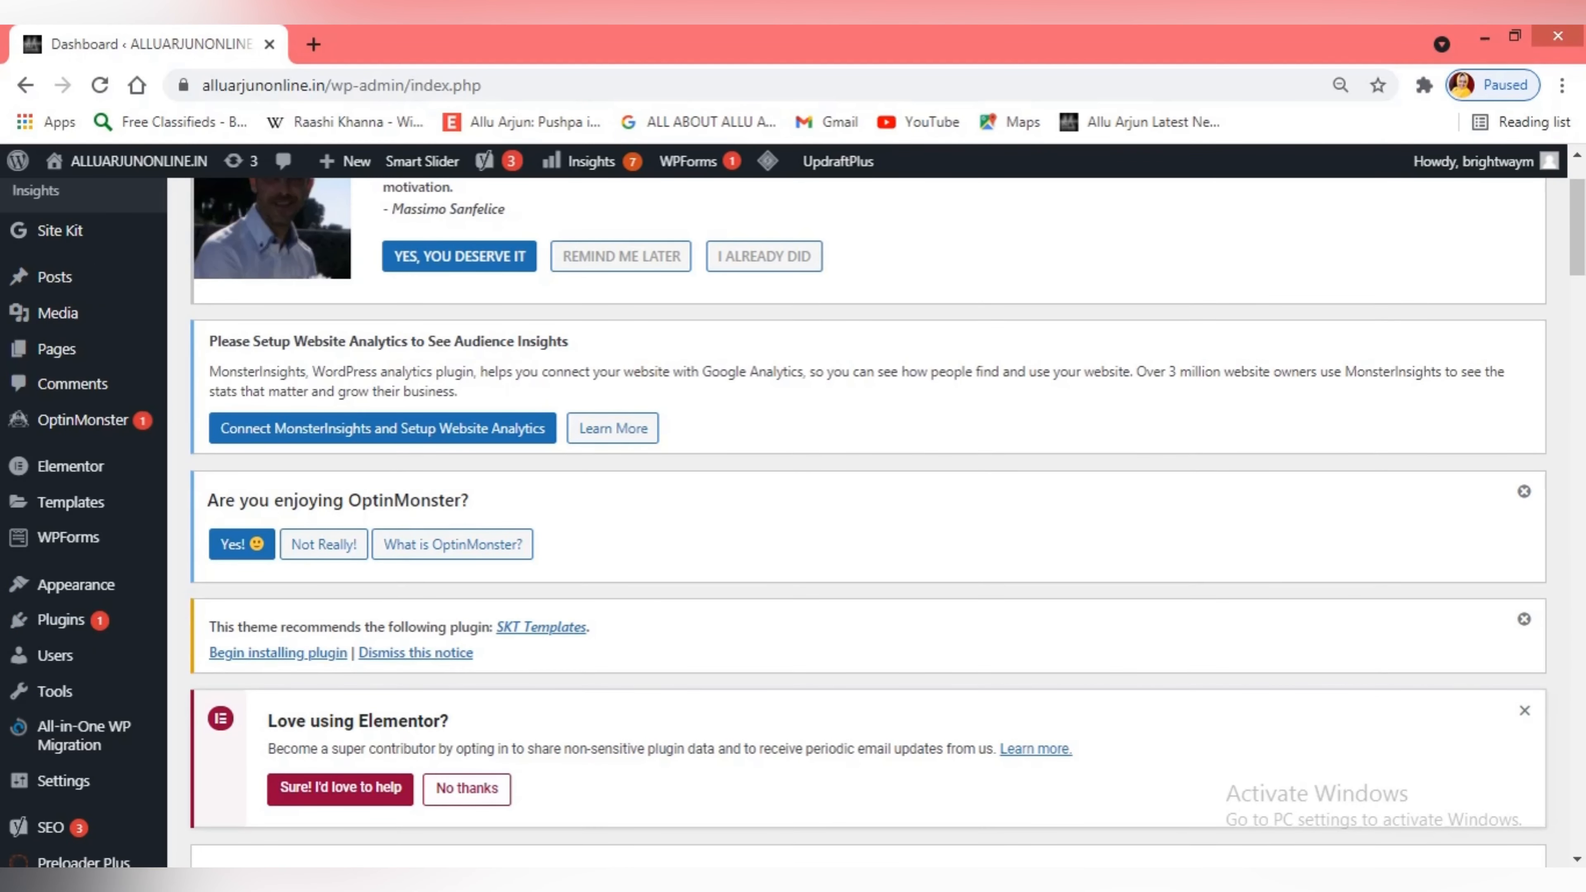
Open the UpdraftPlus Backups settings and locate the Sep 07, 2021 14:35 entry among the existing backups
mouse_move(53, 789)
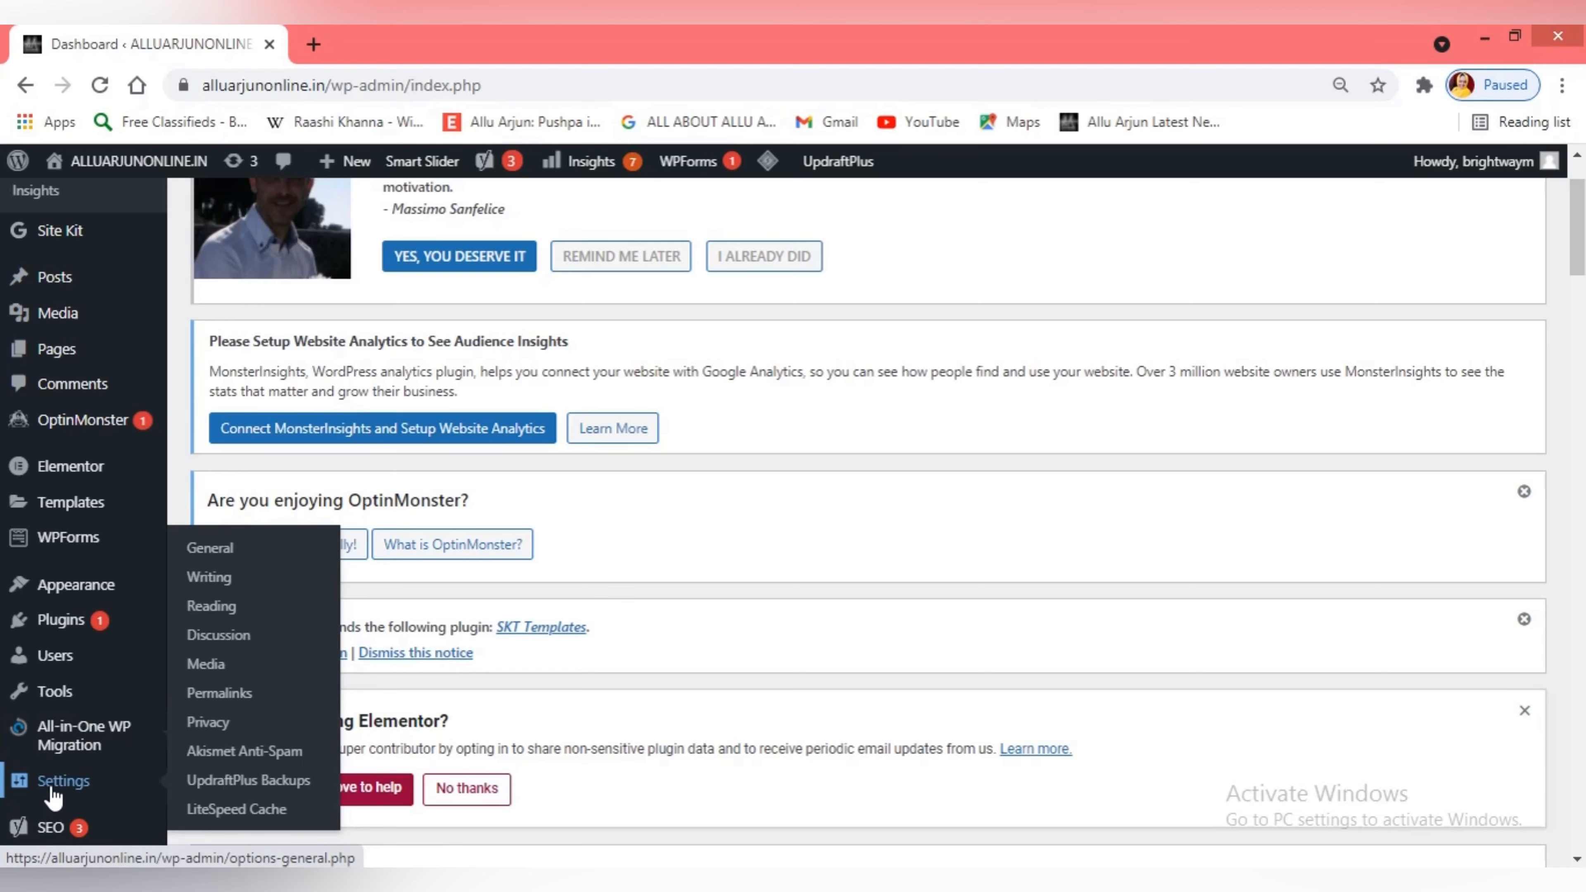
left_click(248, 780)
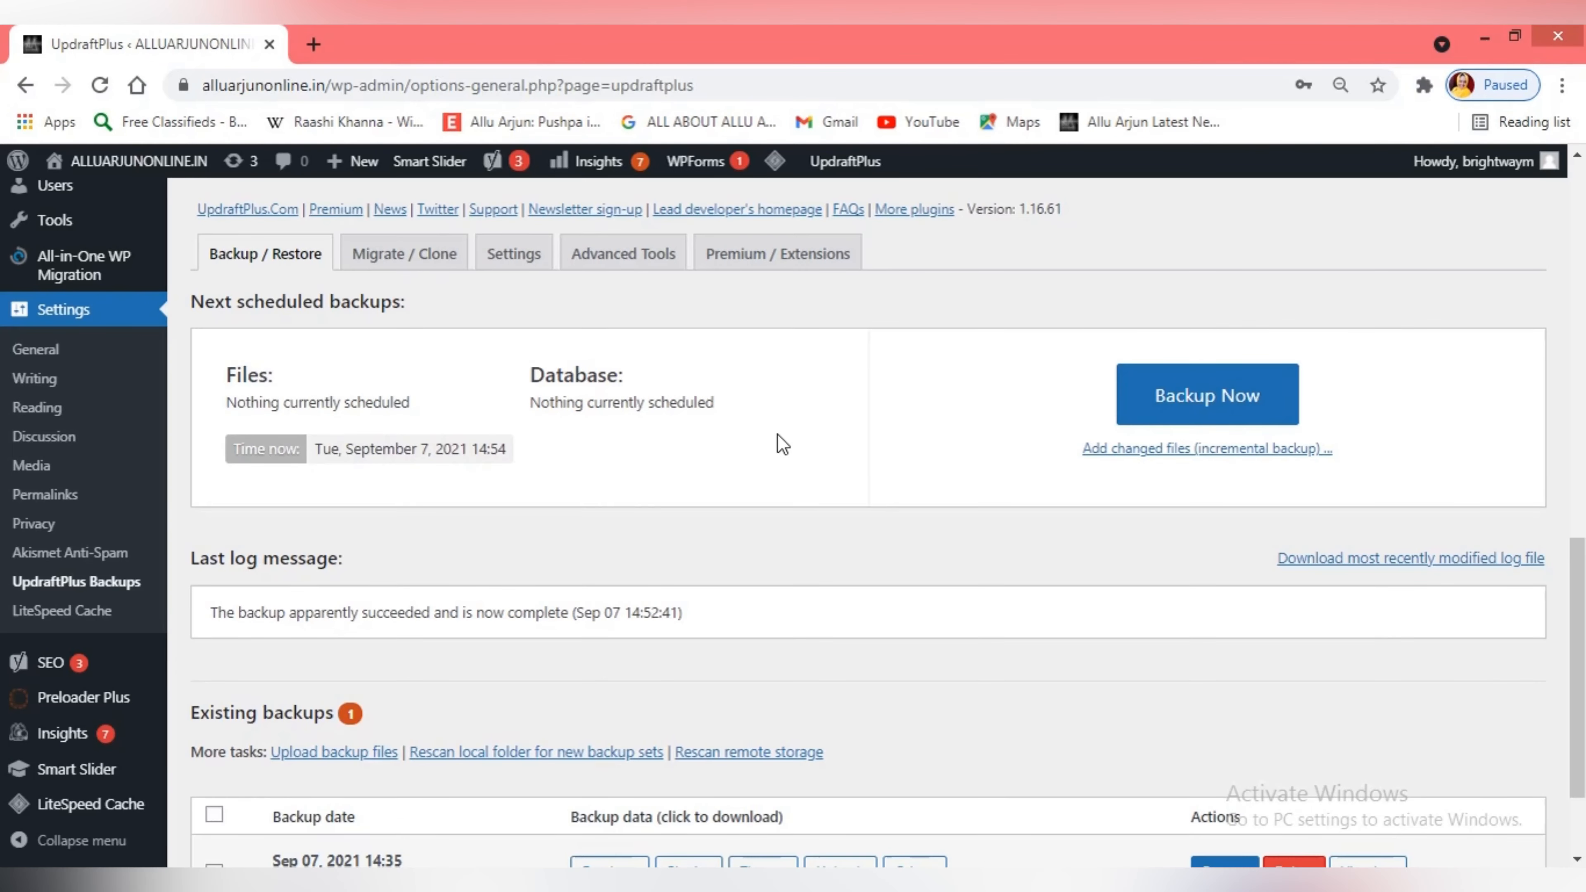
scroll(835, 521, "down", 2)
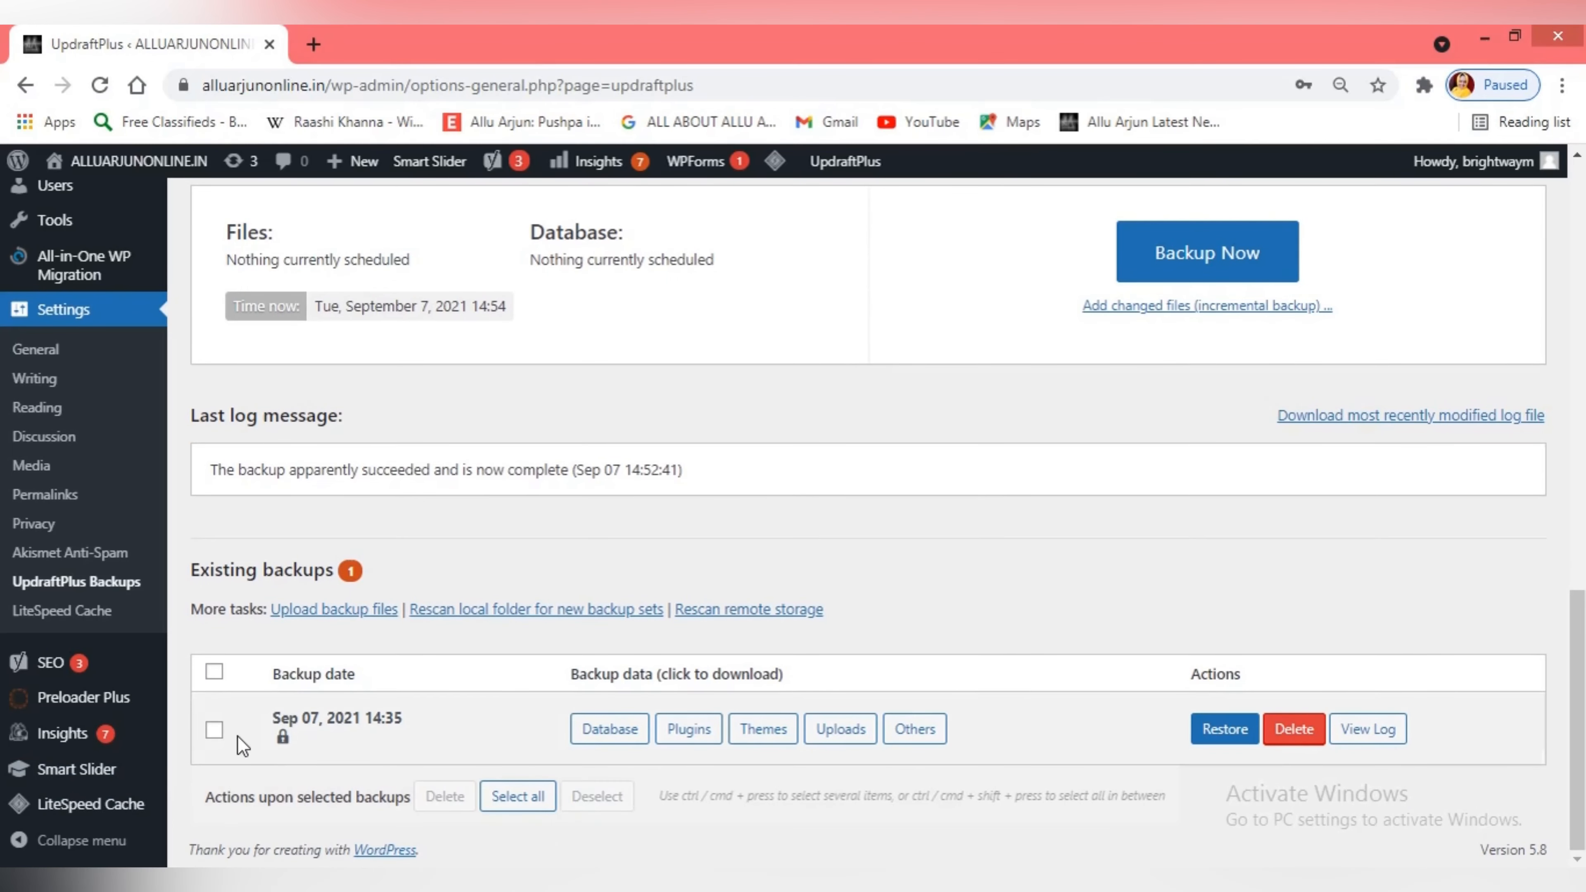
left_click_drag(187, 578, 339, 580)
left_click(471, 573)
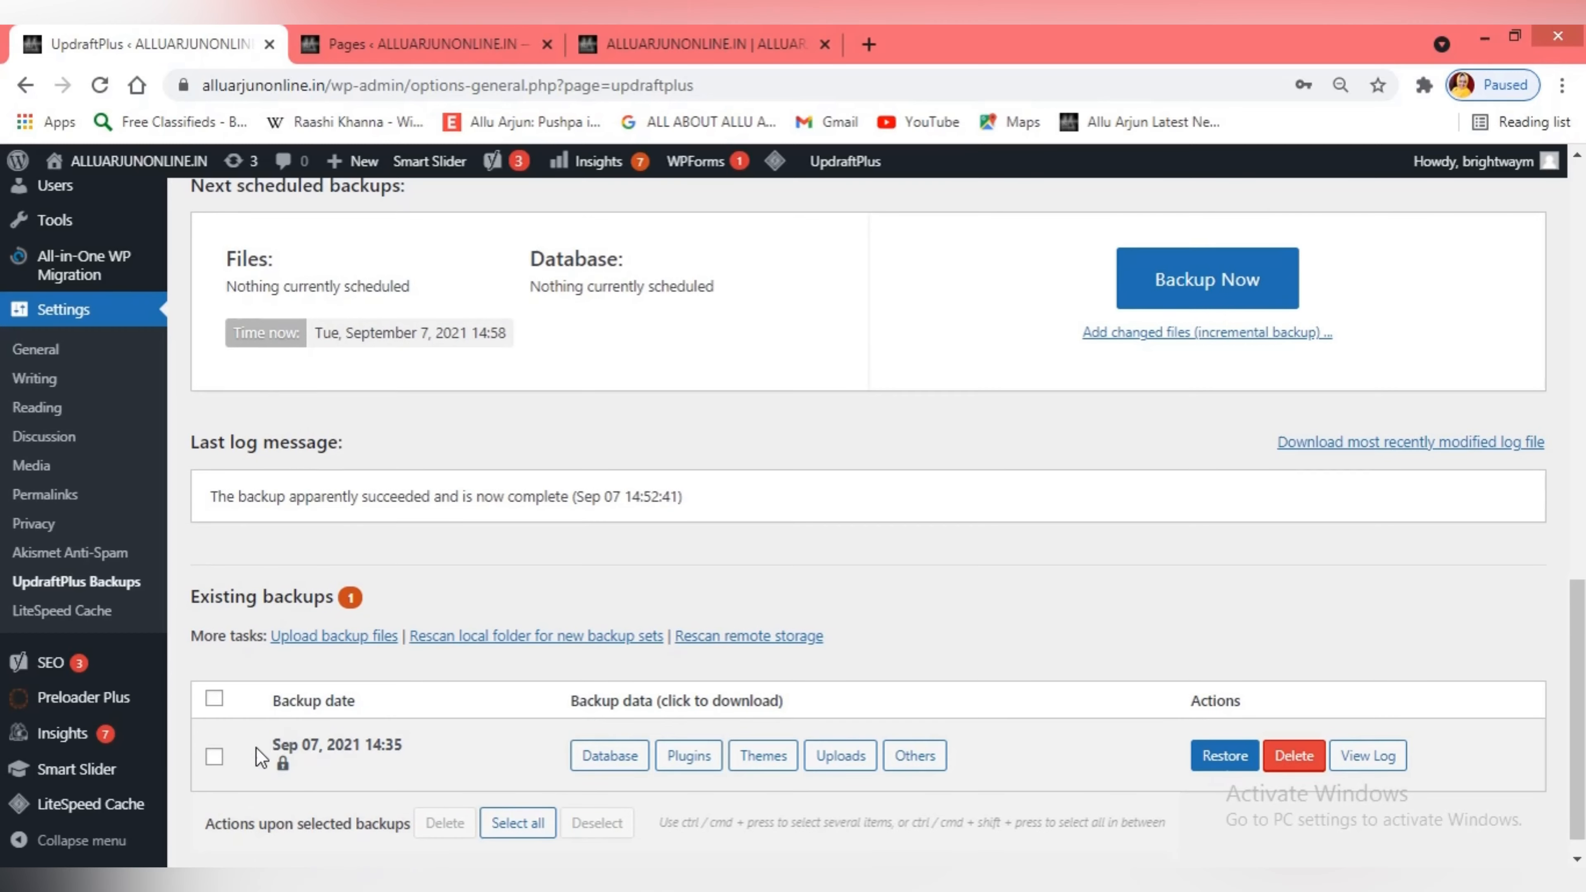
left_click_drag(255, 748, 403, 764)
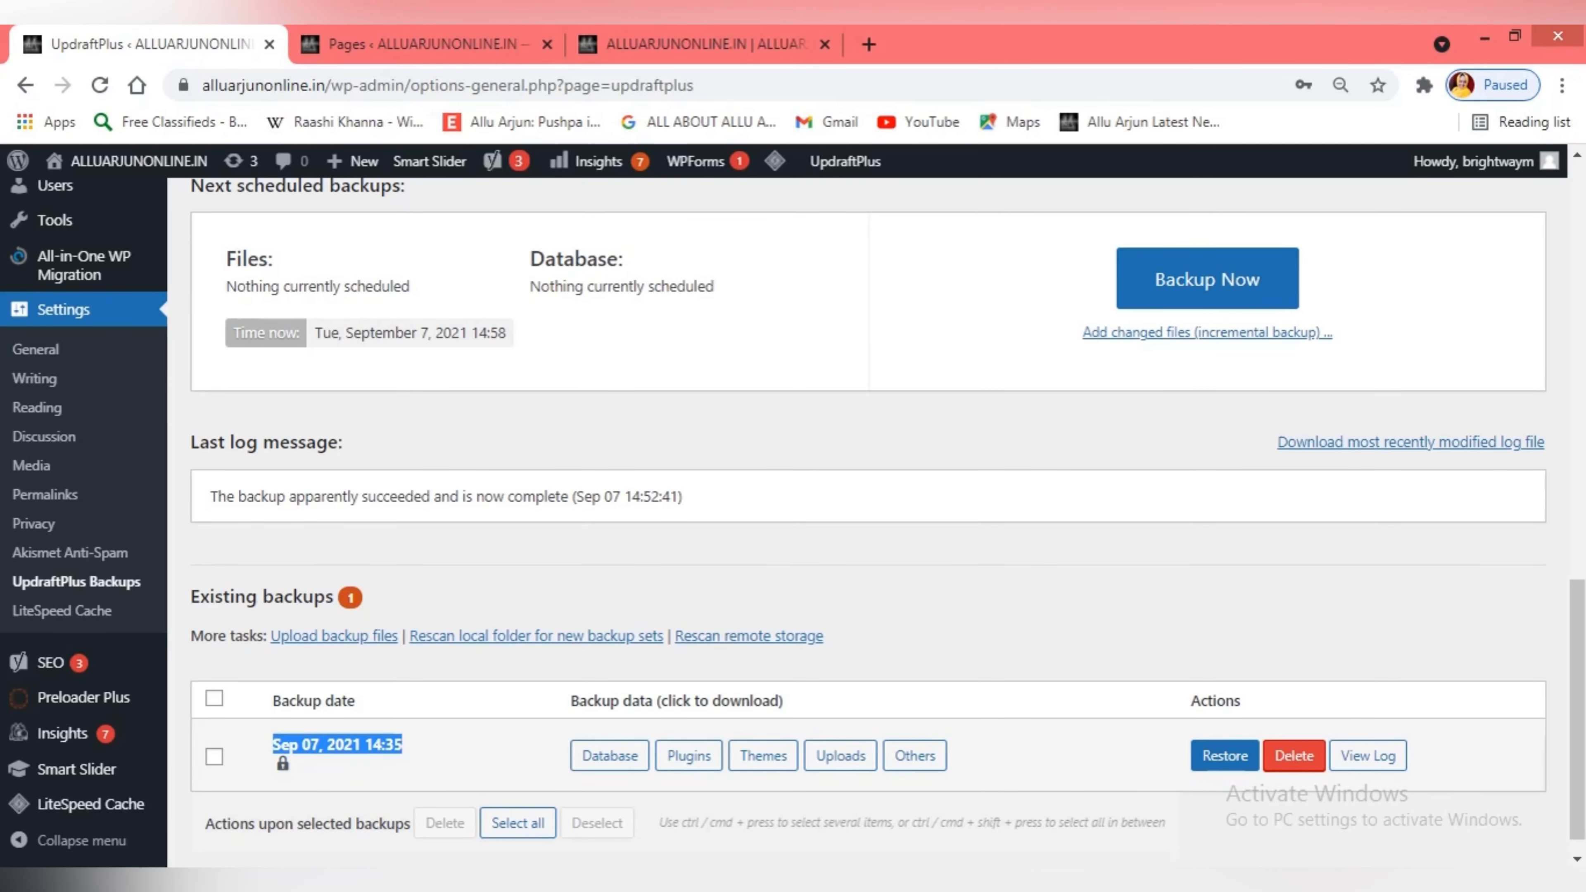
left_click(334, 536)
scroll(334, 536, "down", 1)
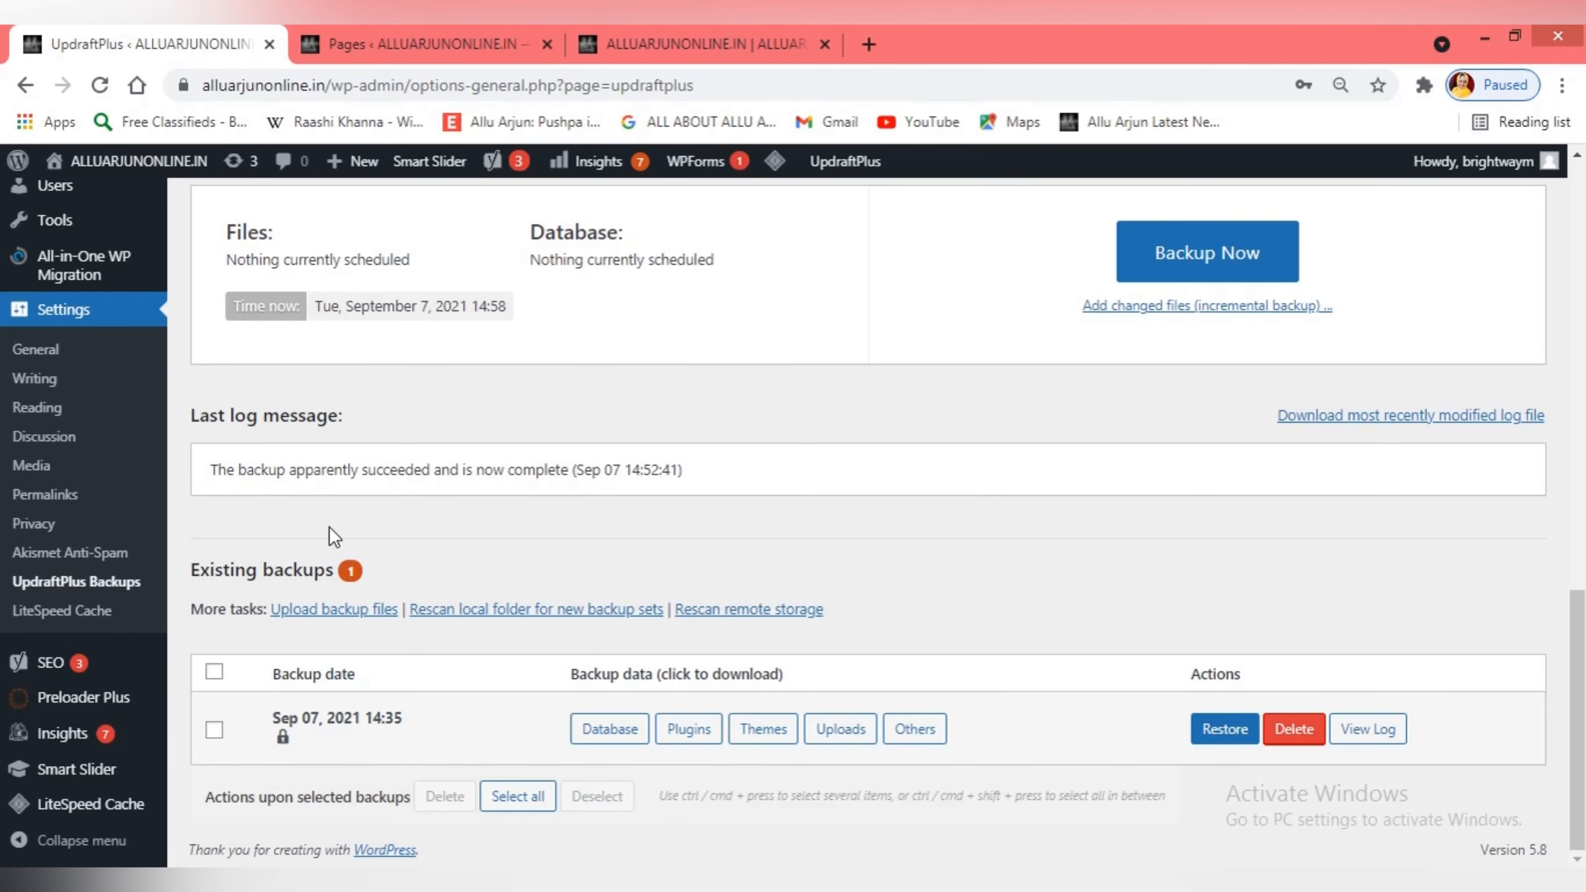
Start restoring the Sep 07, 2021 14:35 backup with Plugins, Themes, Uploads, Others and Database as the components
left_click(1205, 729)
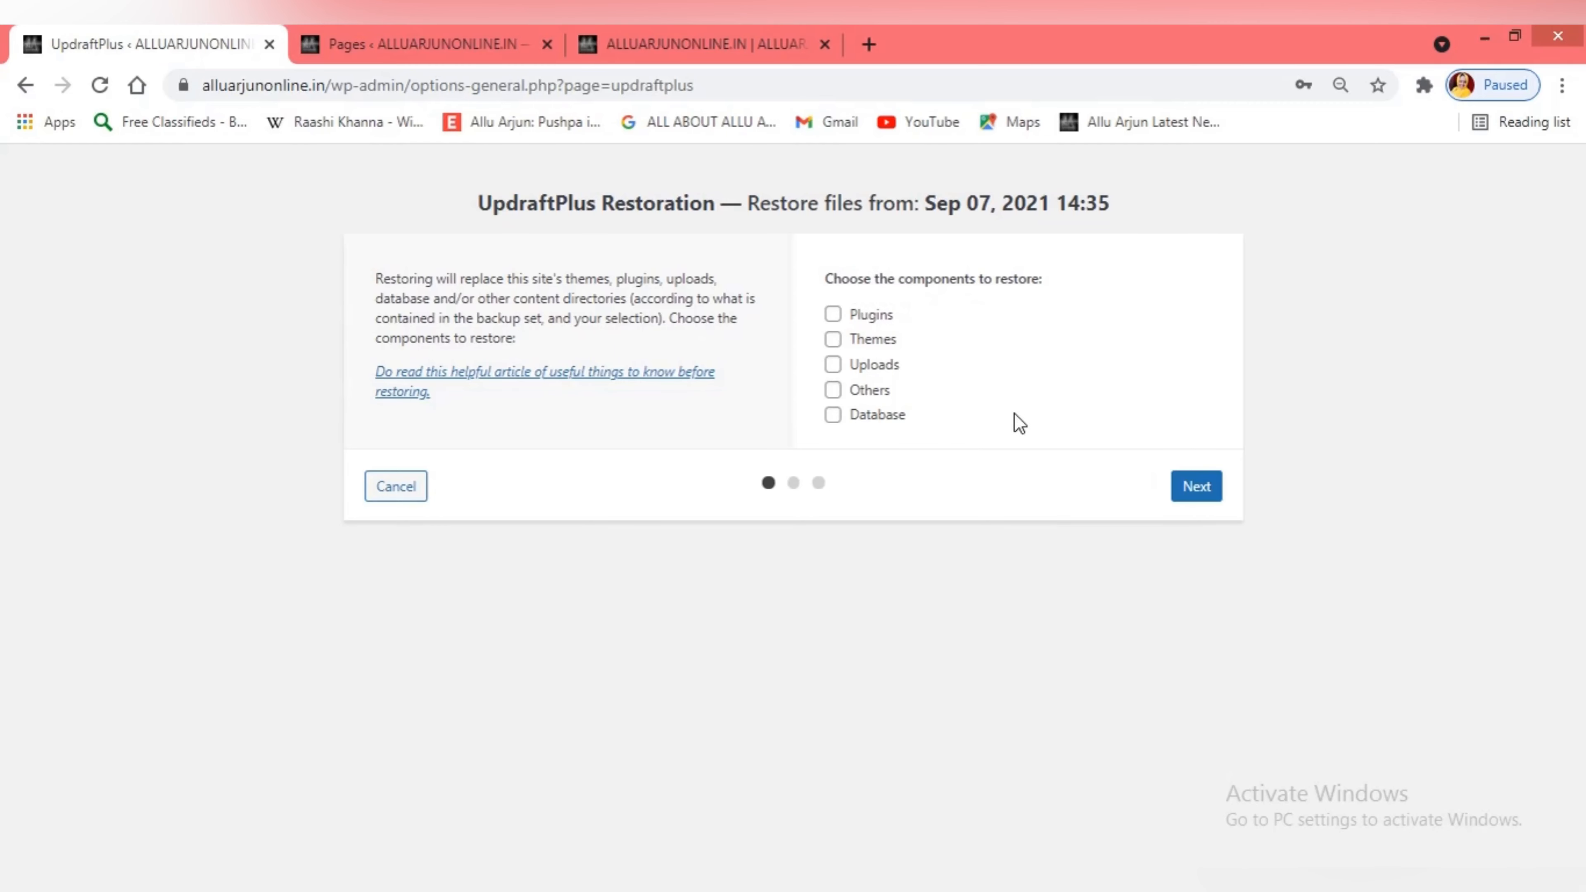
left_click(833, 314)
left_click(833, 339)
left_click(833, 365)
left_click(834, 390)
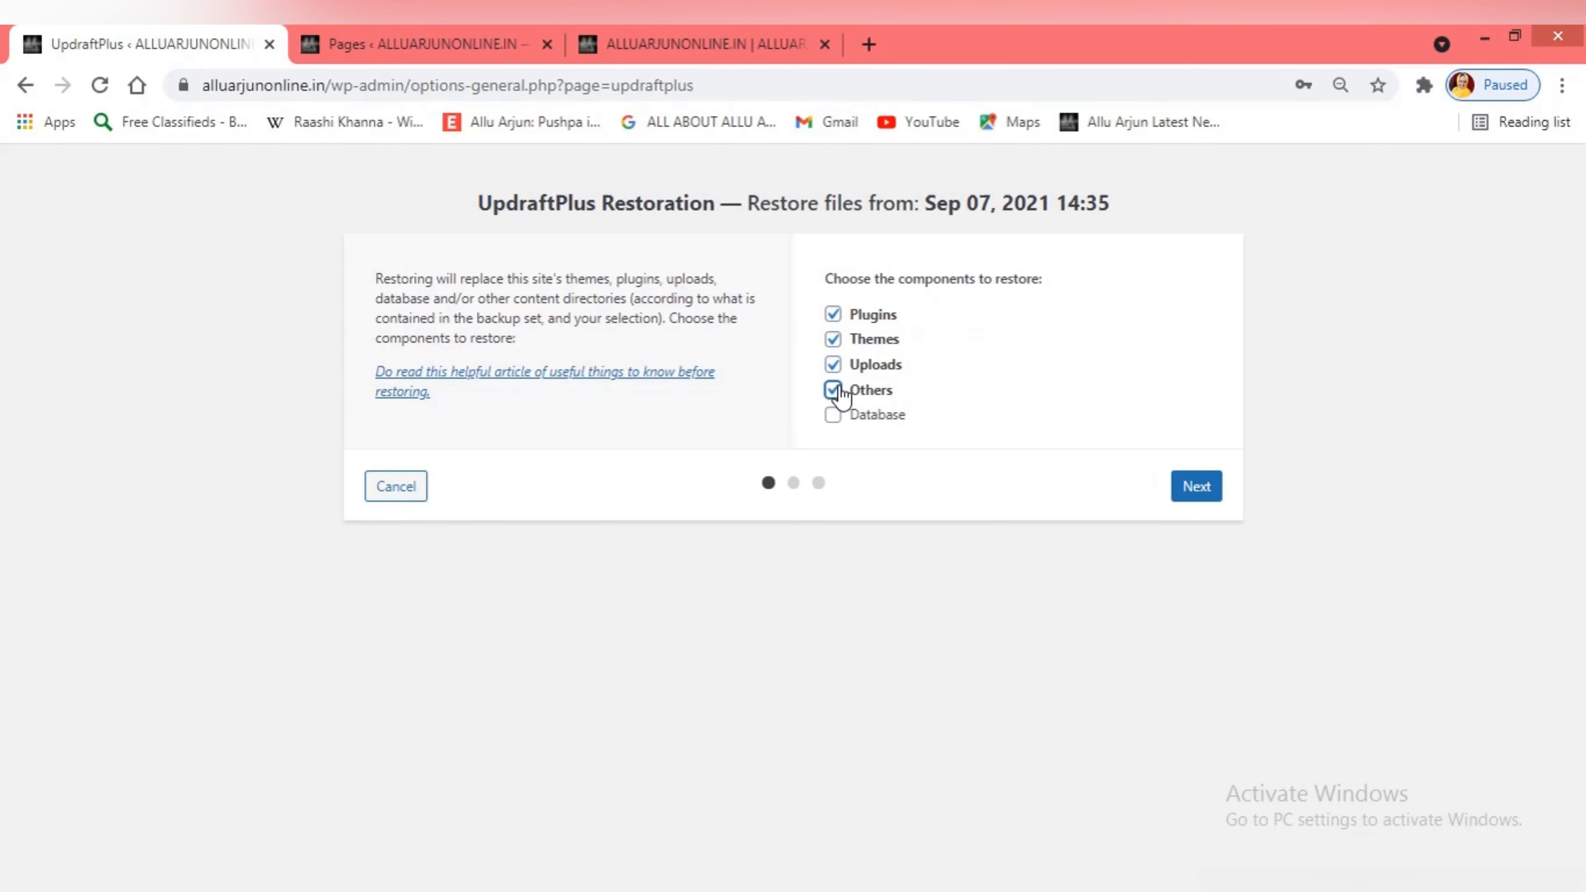
left_click(833, 416)
left_click(1195, 488)
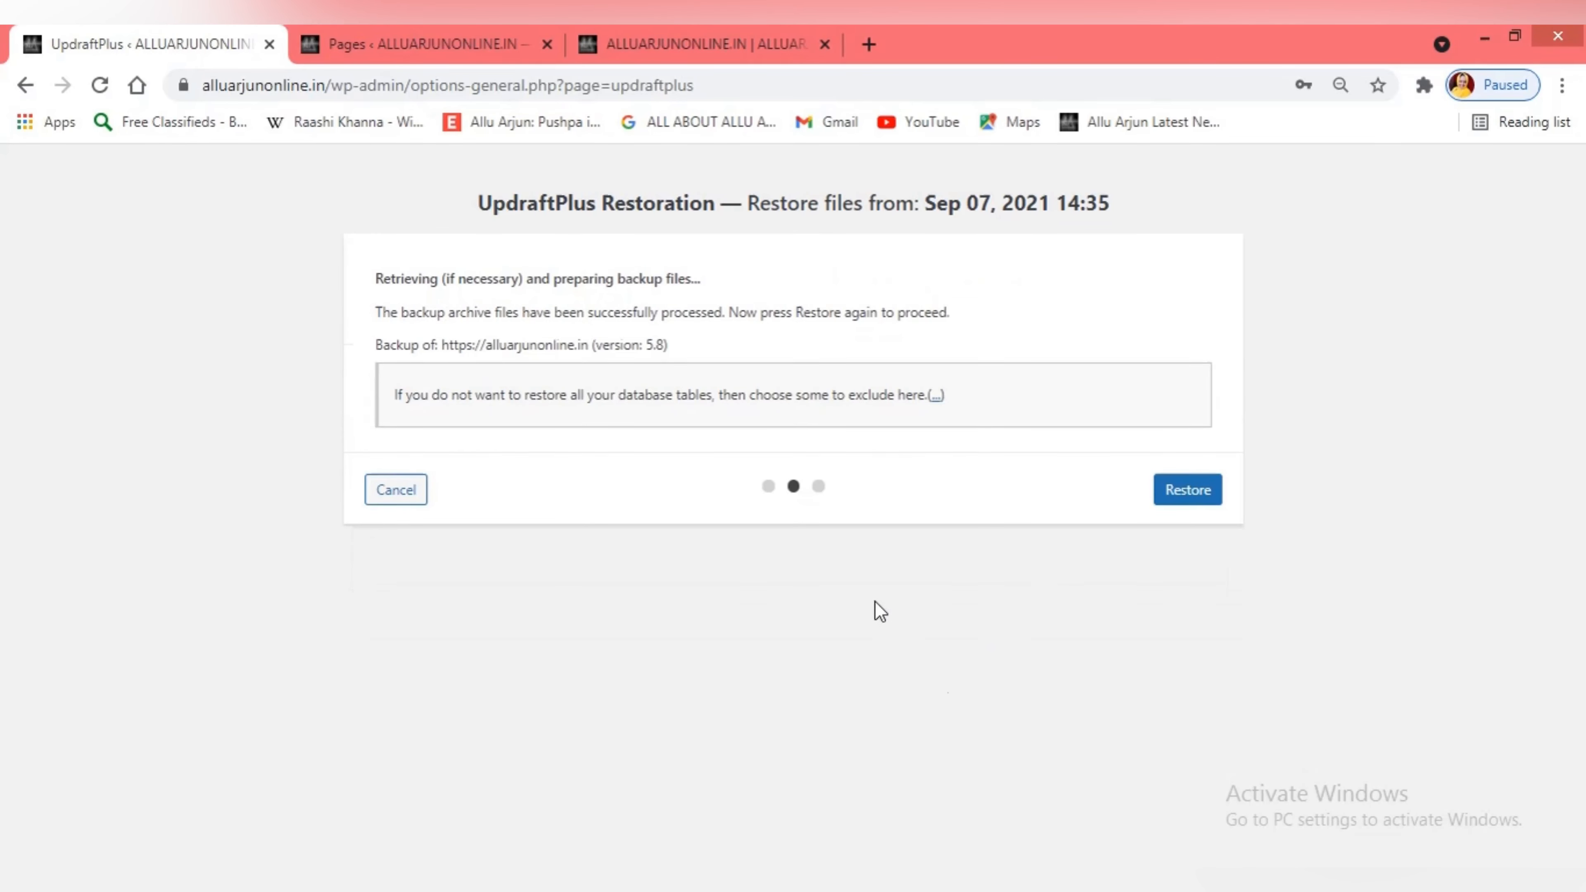
Run the prepared restoration and return to the UpdraftPlus configuration once it finishes
left_click(1182, 490)
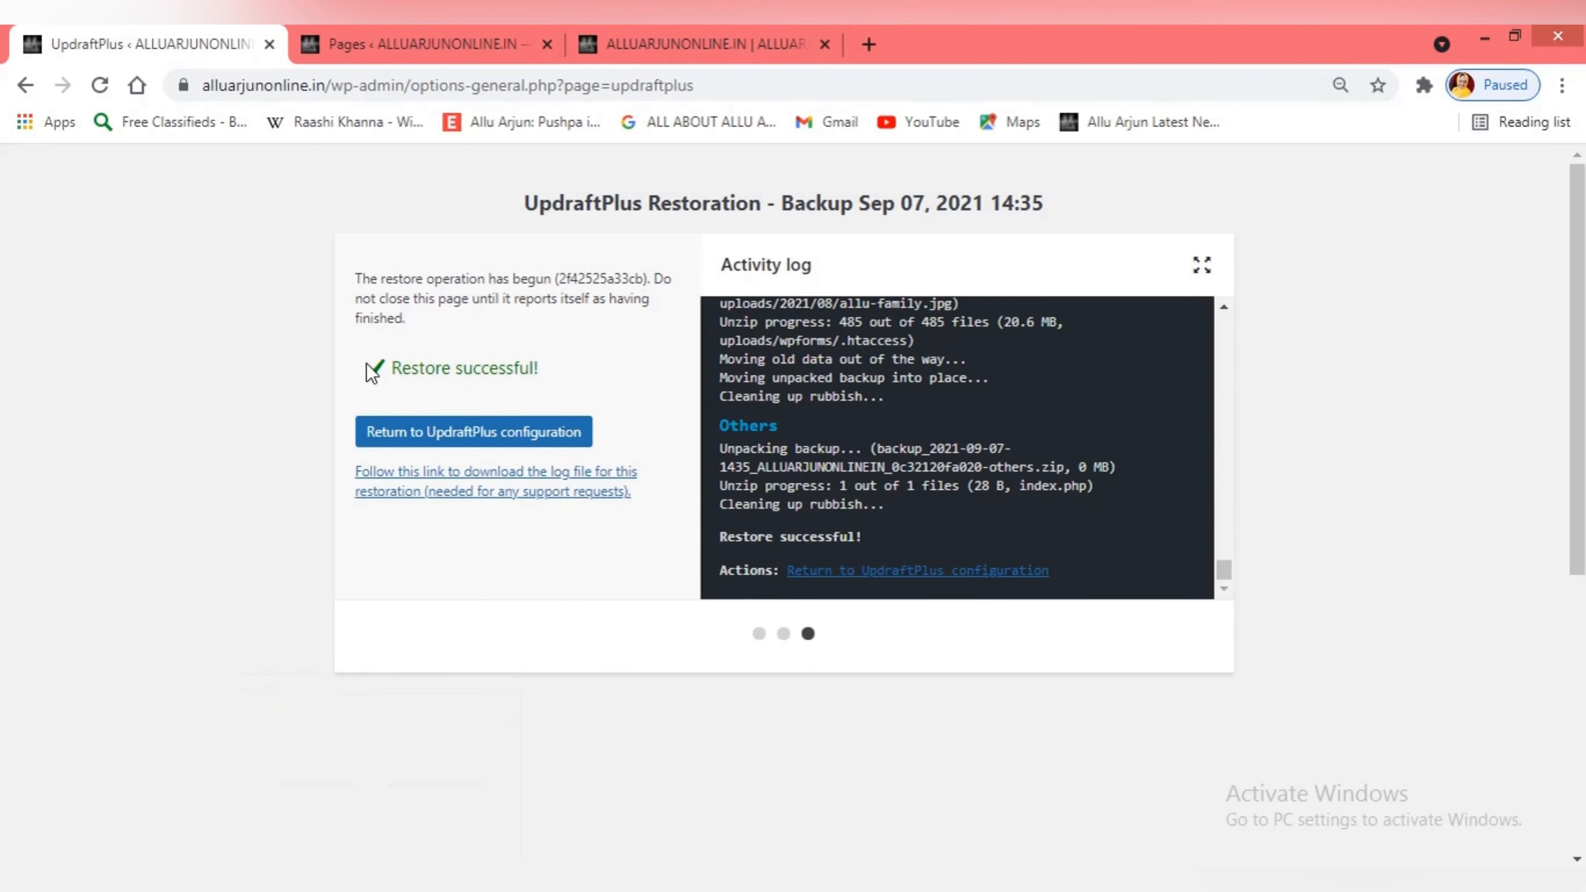
left_click_drag(361, 369, 543, 373)
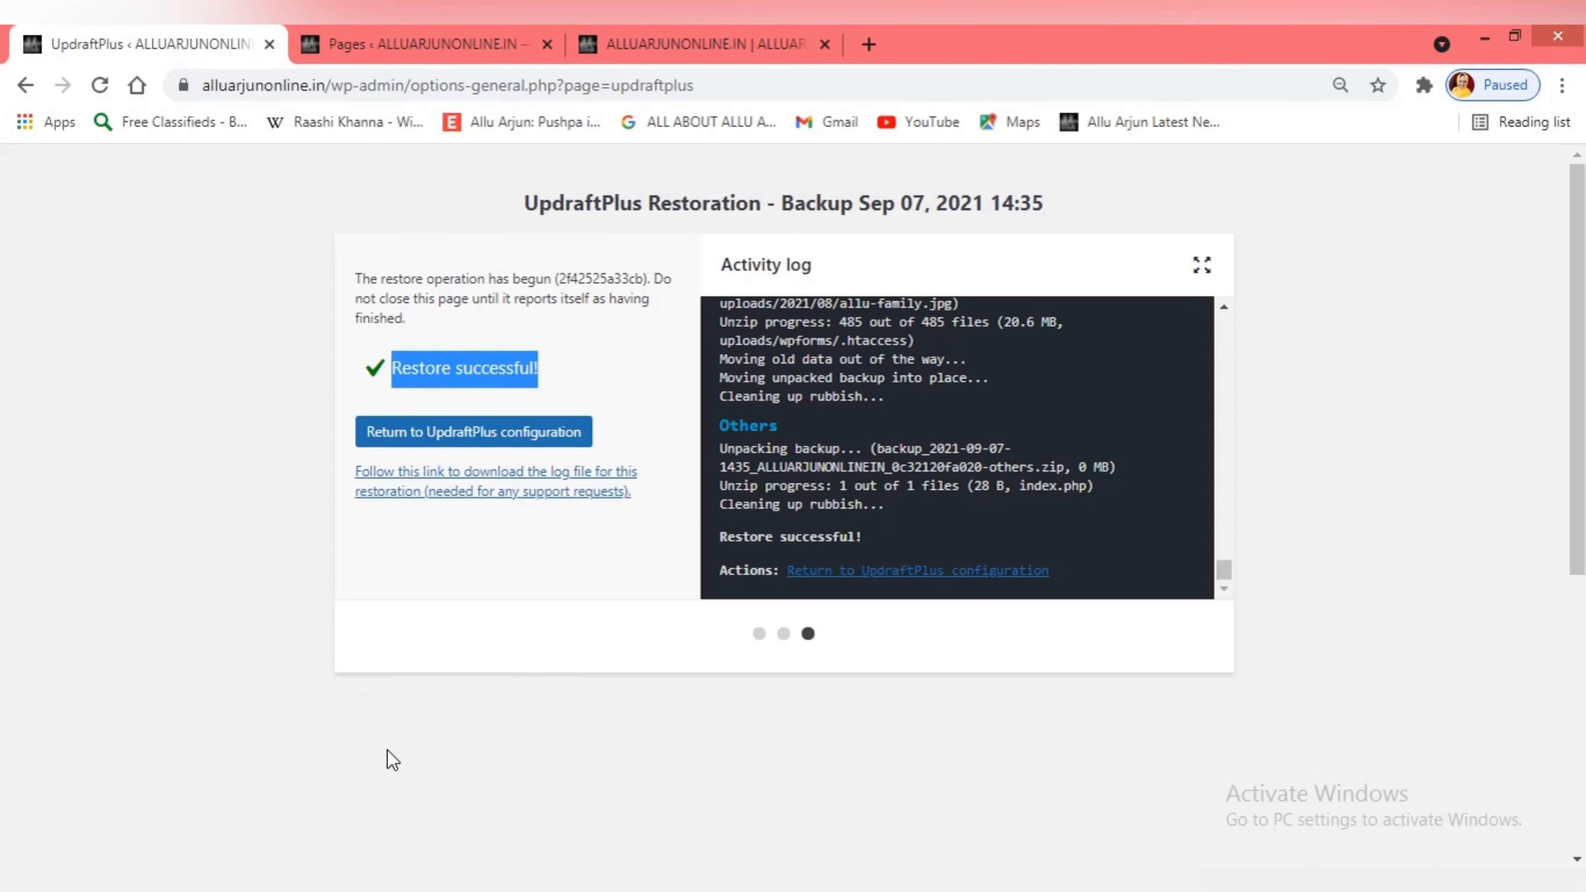
left_click(451, 433)
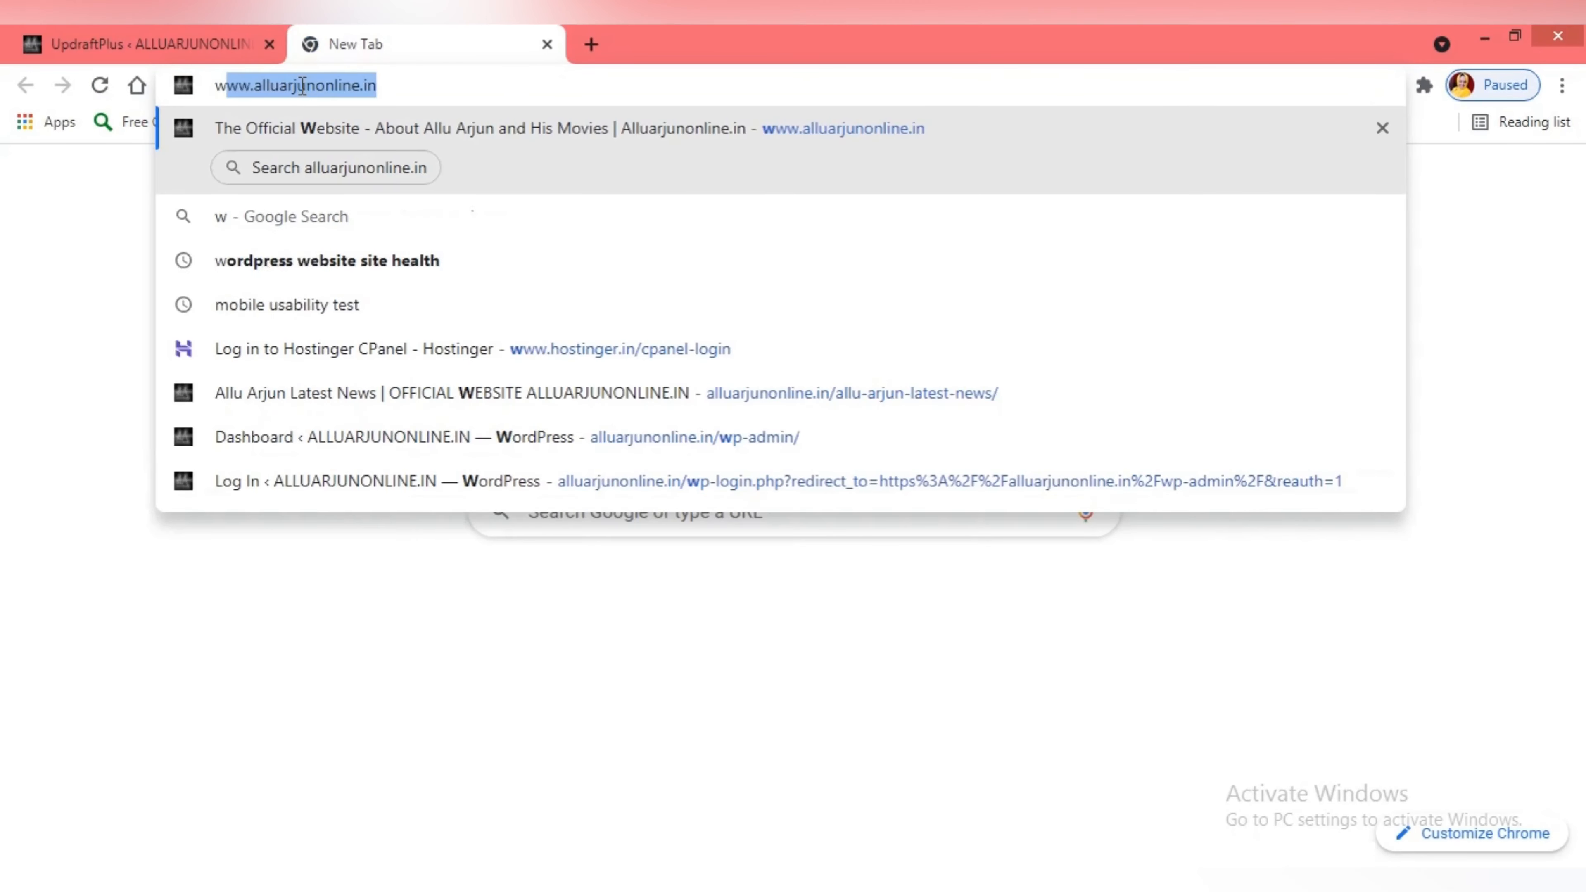
key("Return")
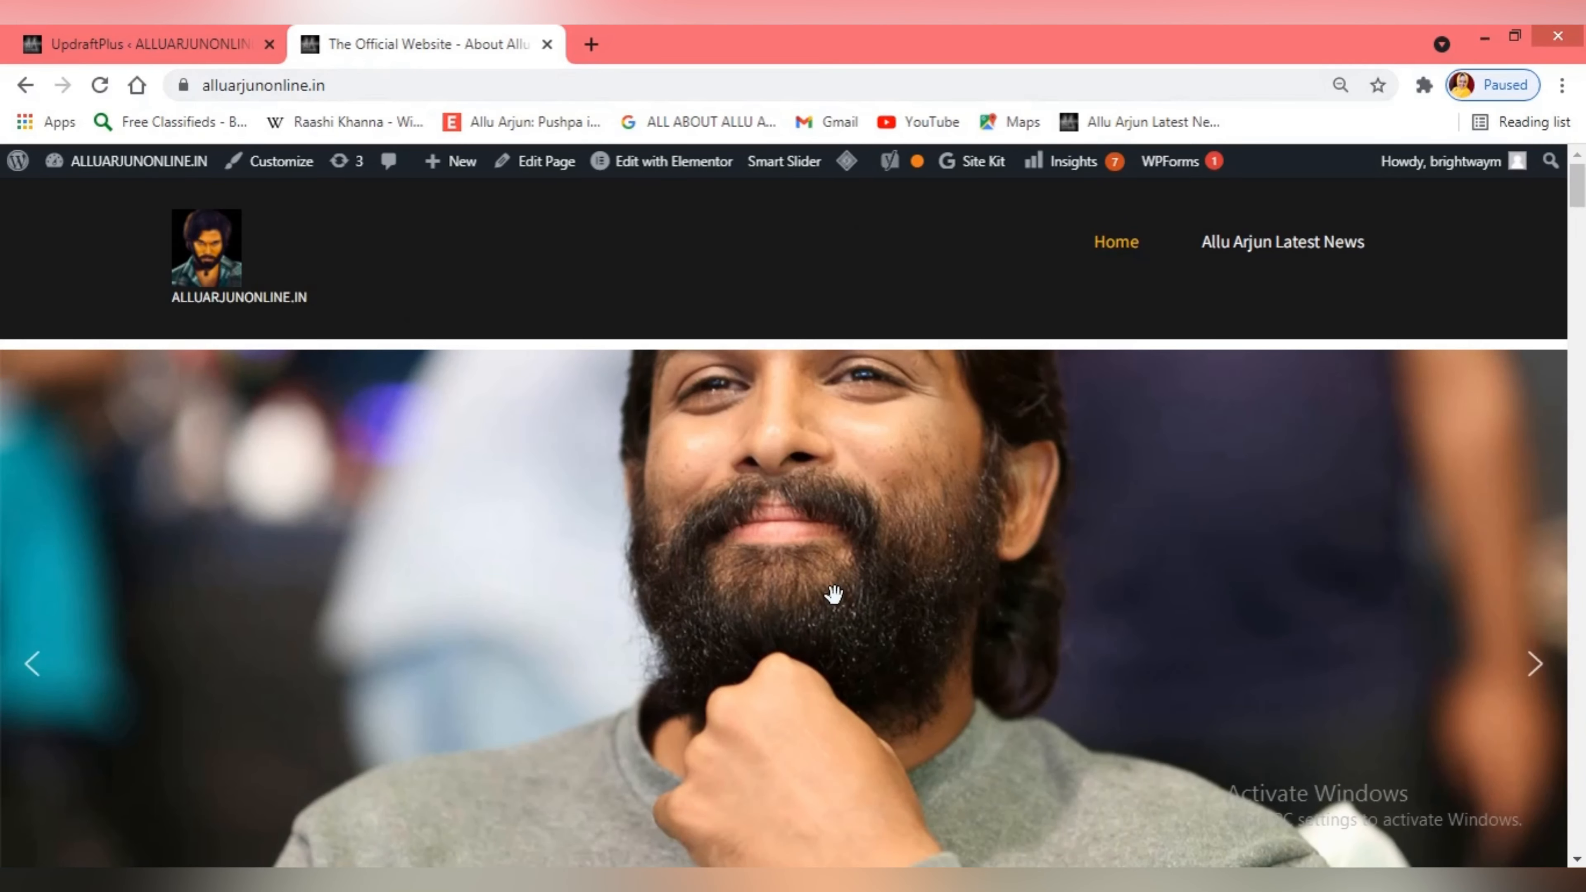
scroll(977, 599, "down", 10)
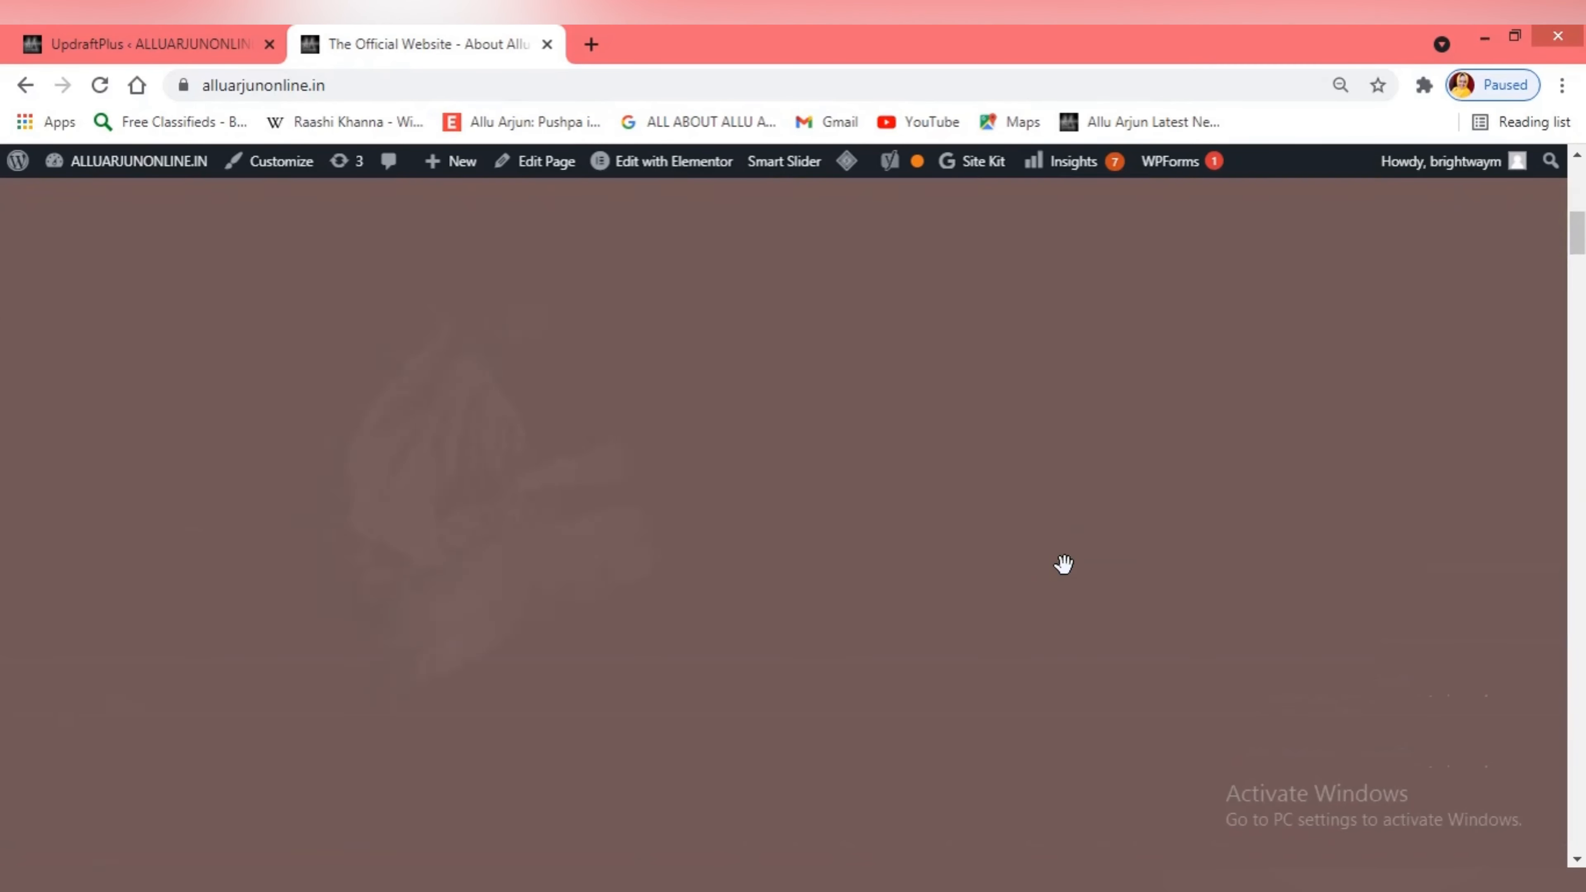
scroll(1036, 603, "down", 15)
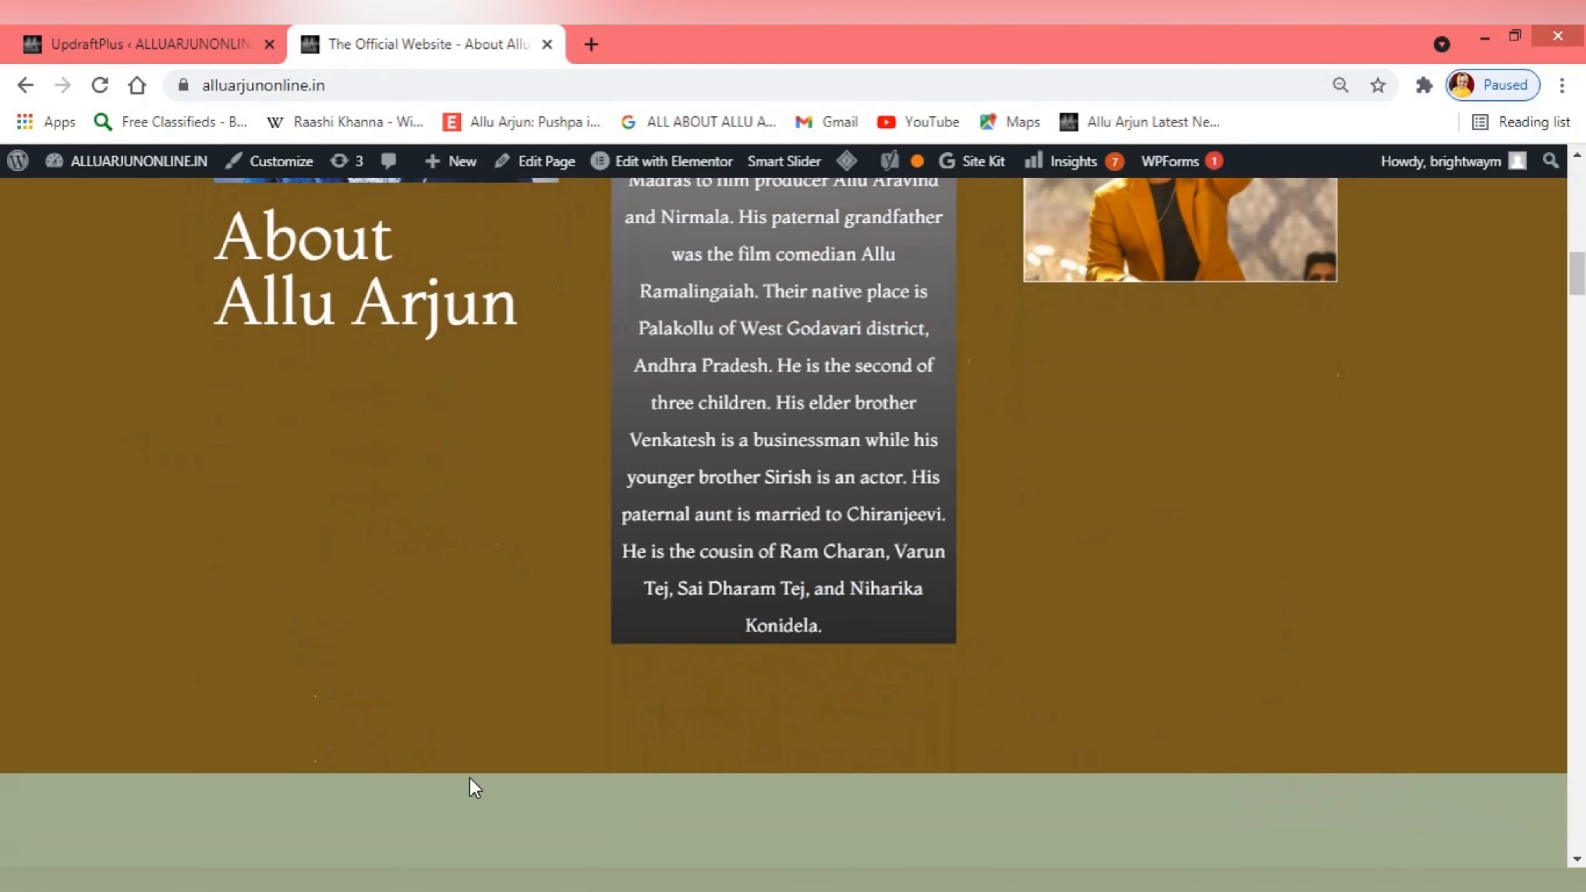
scroll(740, 696, "up", 15)
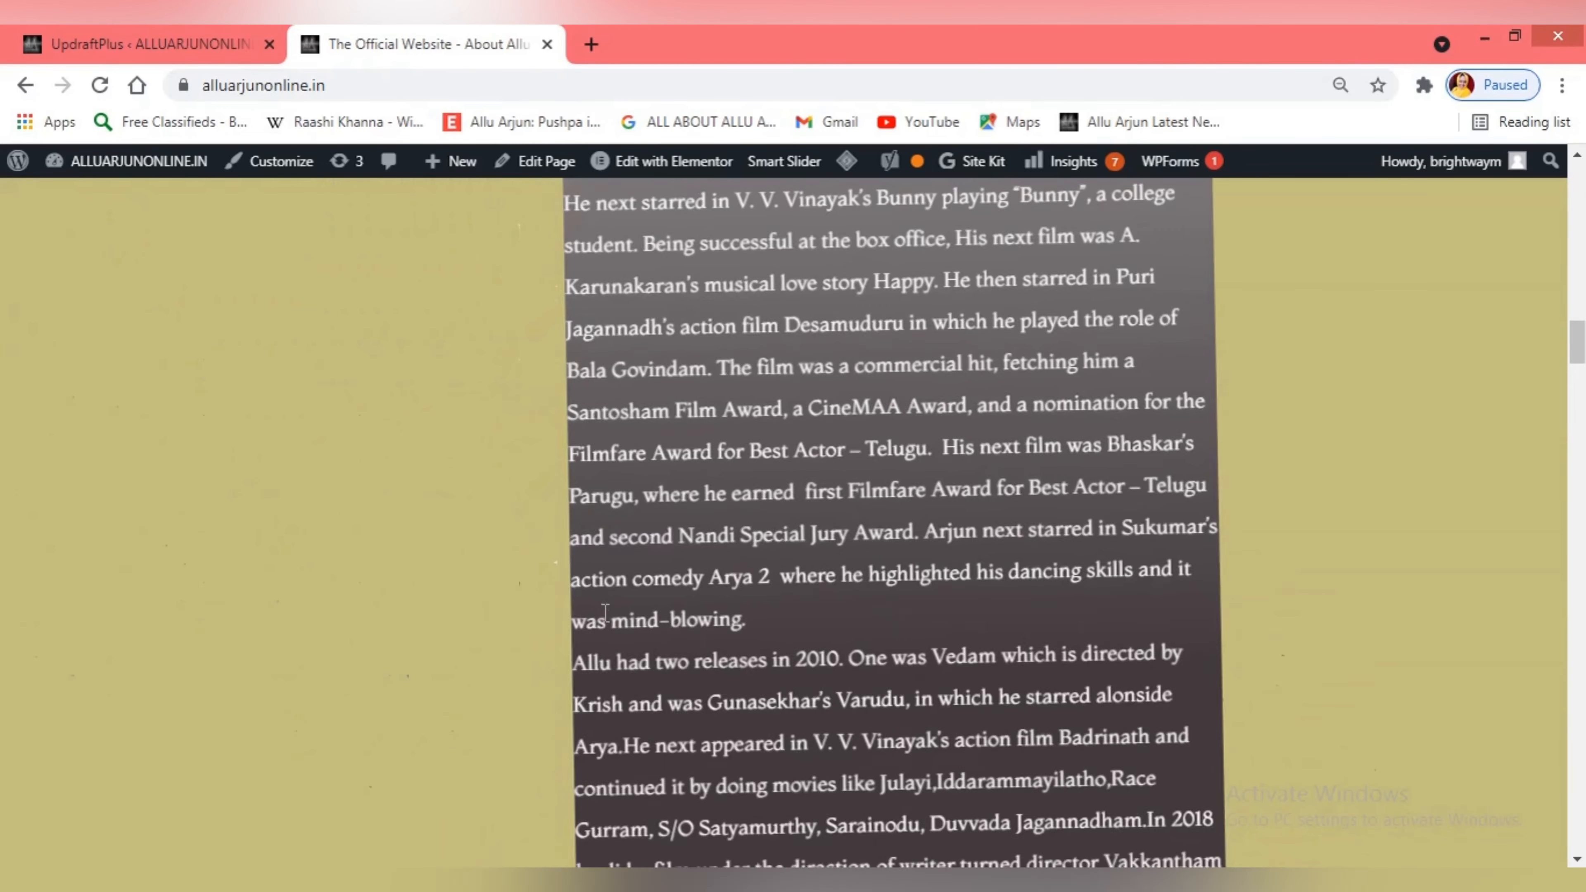
scroll(563, 517, "up", 10)
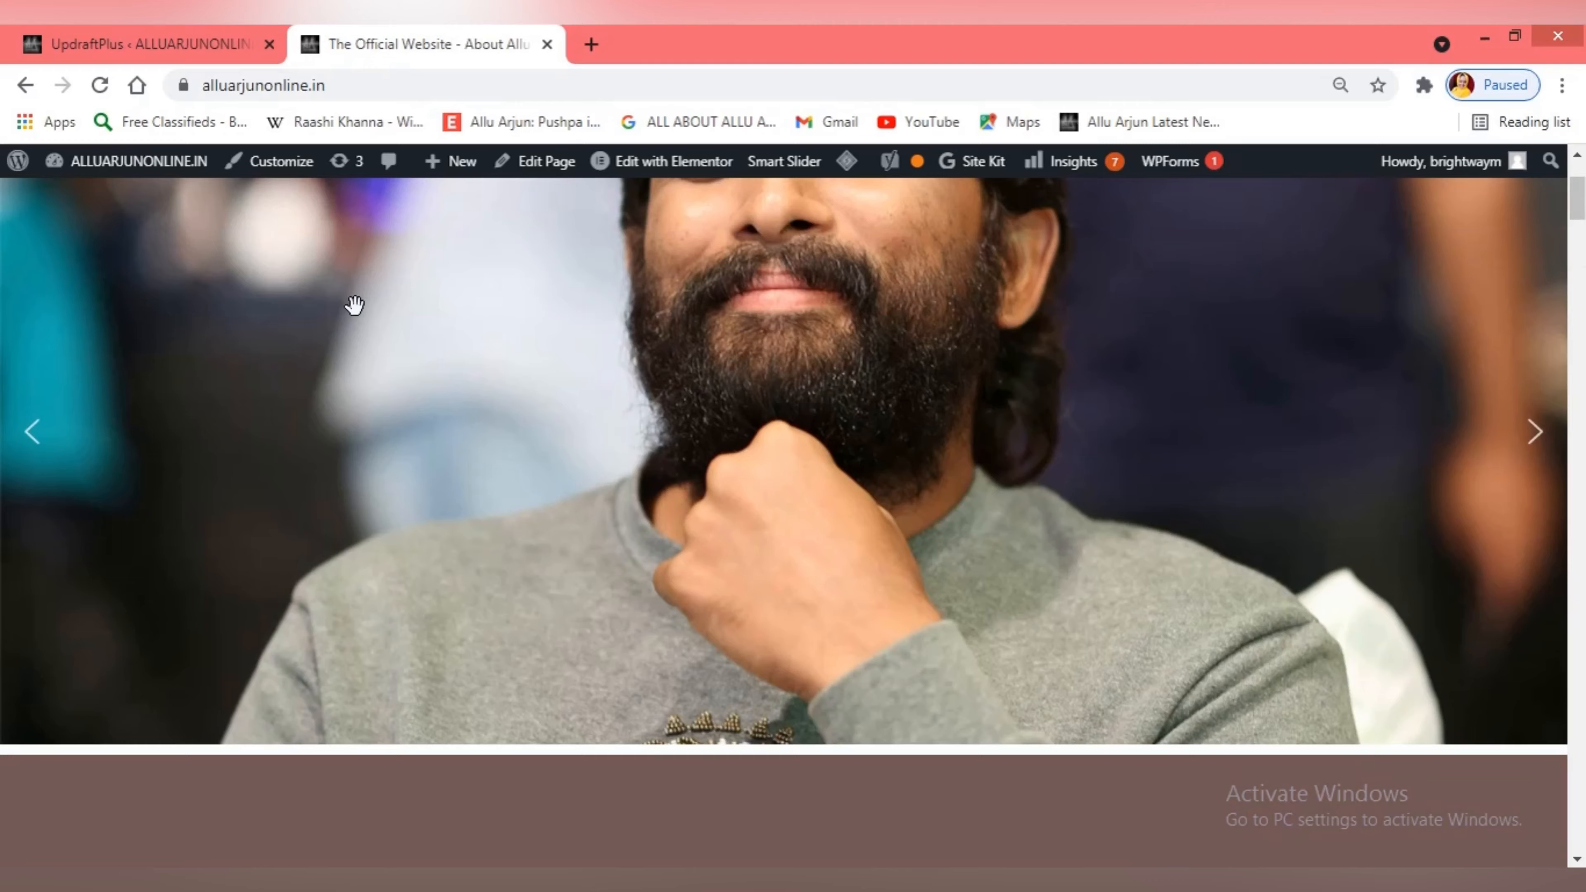